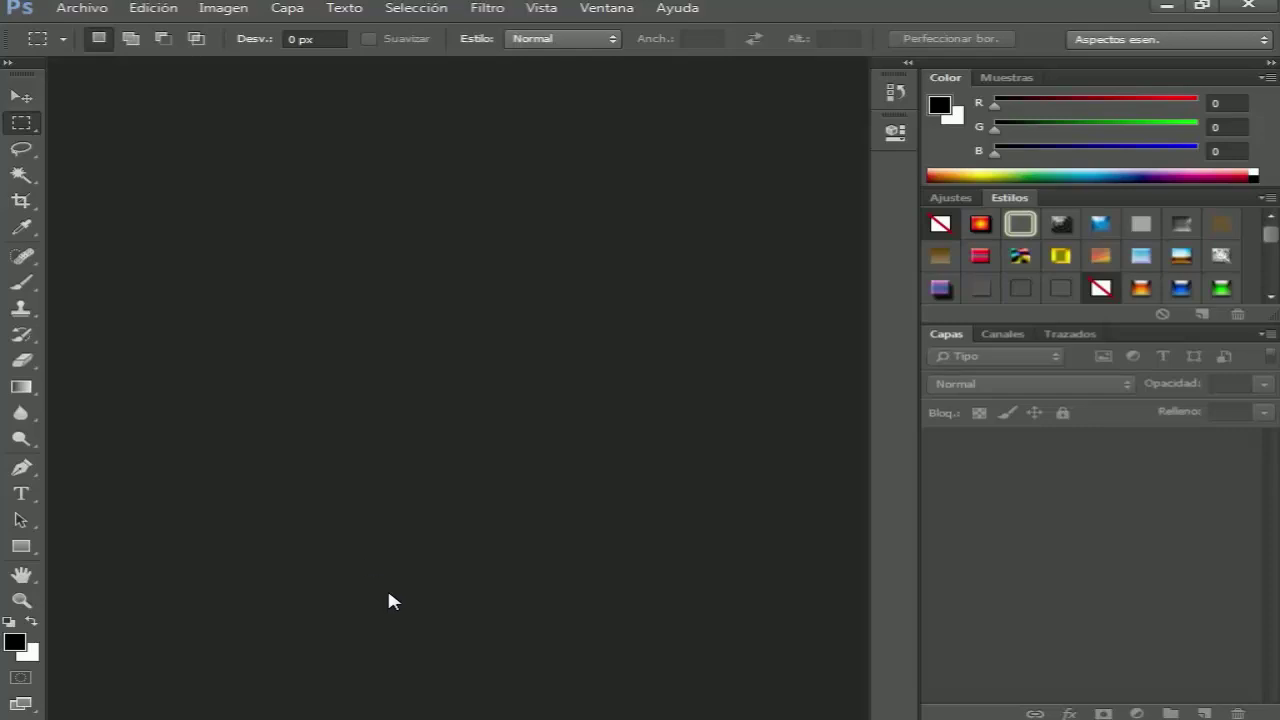
Open the Archivo menu on the empty workspace to begin a new document
{"action": "left_click", "coordinate": [82, 8]}
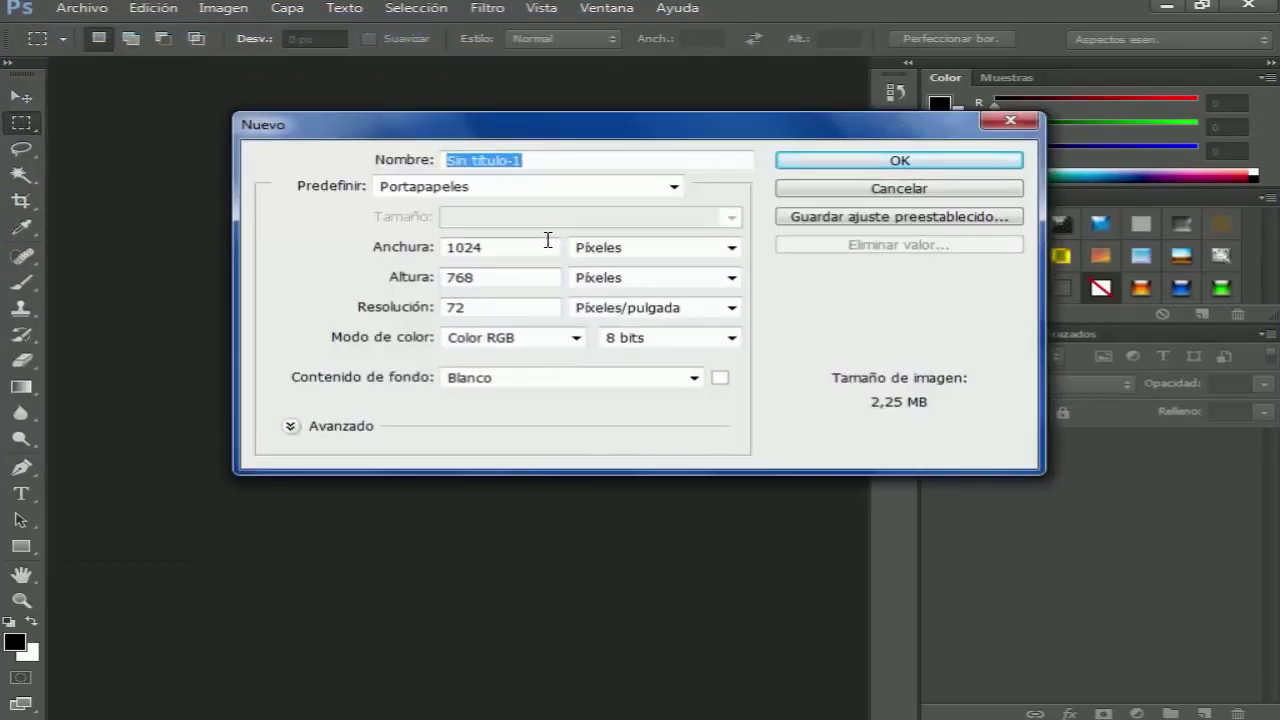
Create a new blank document 400 pixels wide and 100 pixels high
{"action": "double_click", "coordinate": [500, 247]}
{"action": "key", "text": "BackSpace"}
{"action": "type", "text": "400"}
{"action": "double_click", "coordinate": [505, 277]}
{"action": "key", "text": "BackSpace"}
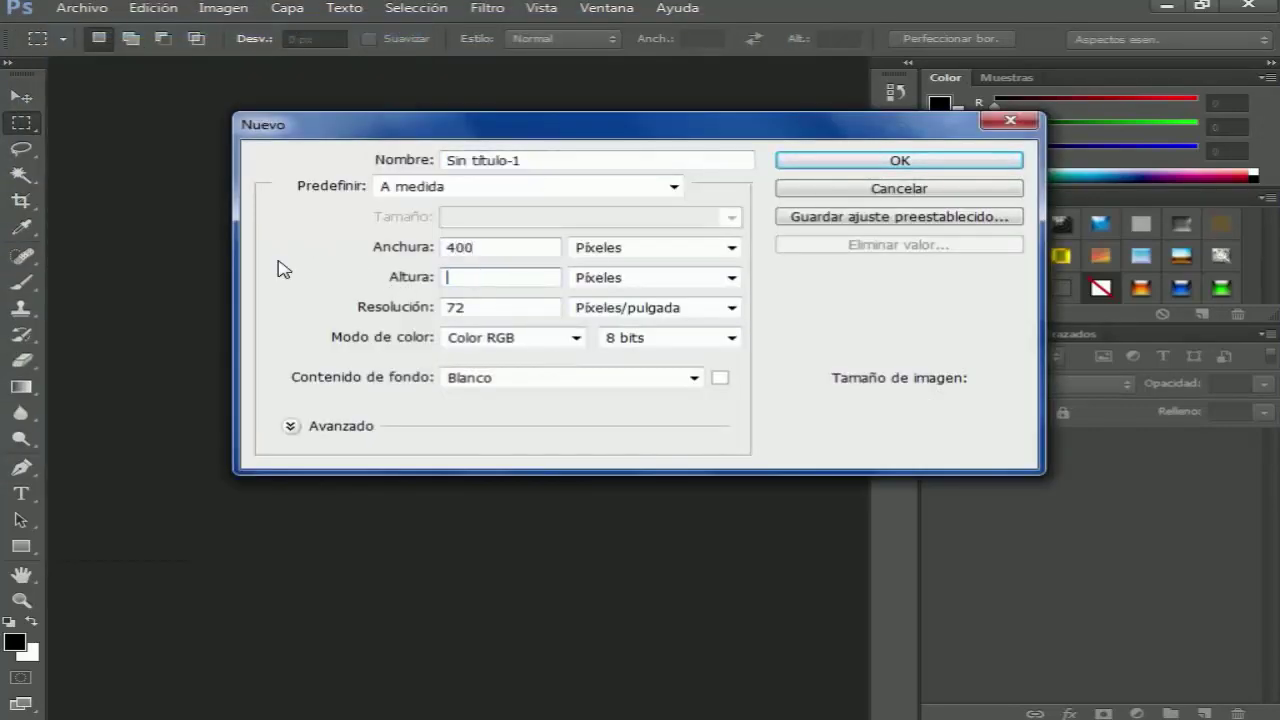
{"action": "type", "text": "100"}
{"action": "key", "text": "Return"}
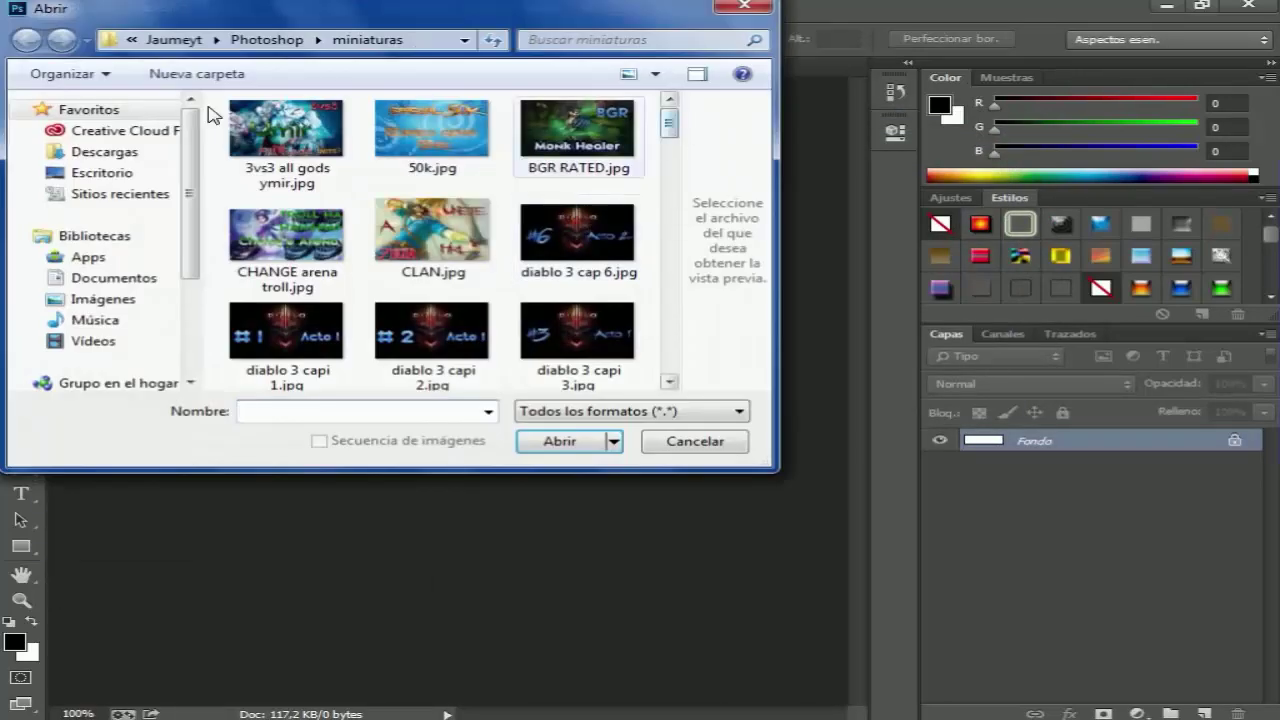
Open atifical-Sun-wallpapers.jpg from the desktop and dismiss the colour profile prompt
{"action": "left_click", "coordinate": [102, 172]}
{"action": "left_click_drag", "start_coordinate": [672, 126], "coordinate": [690, 385]}
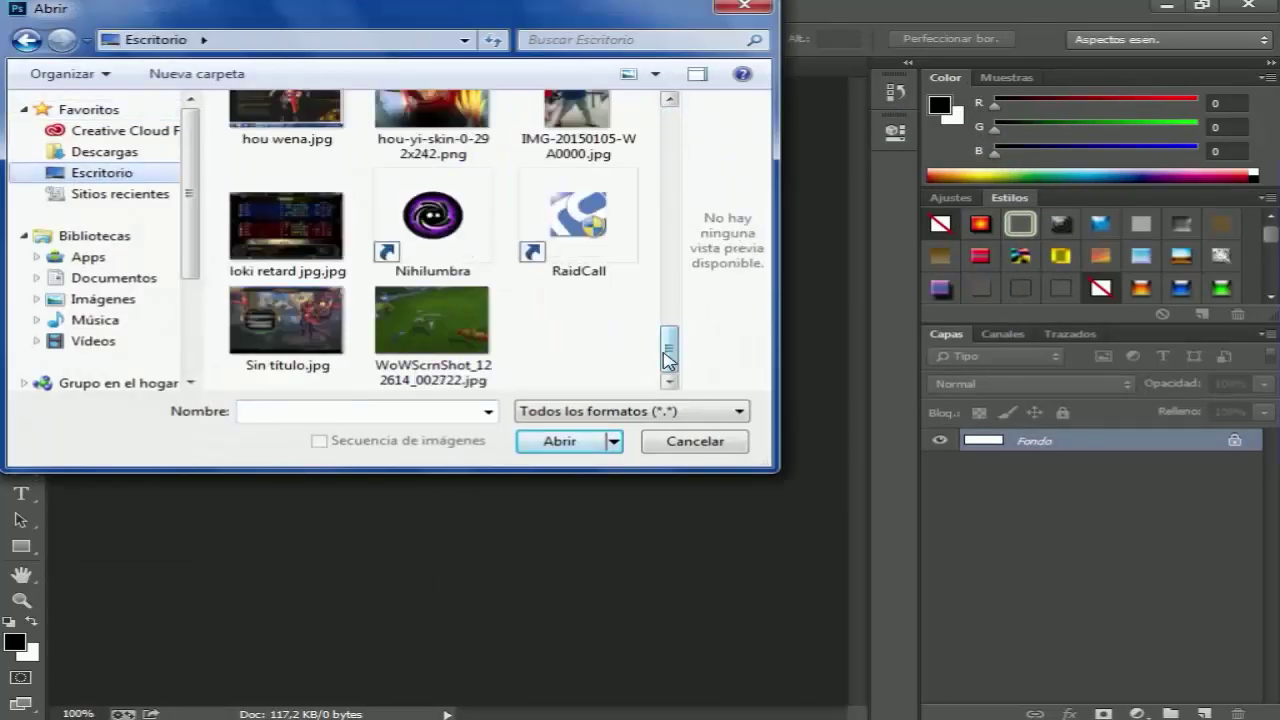
{"action": "scroll", "coordinate": [420, 340], "scroll_direction": "up", "scroll_amount": 3}
{"action": "double_click", "coordinate": [434, 150]}
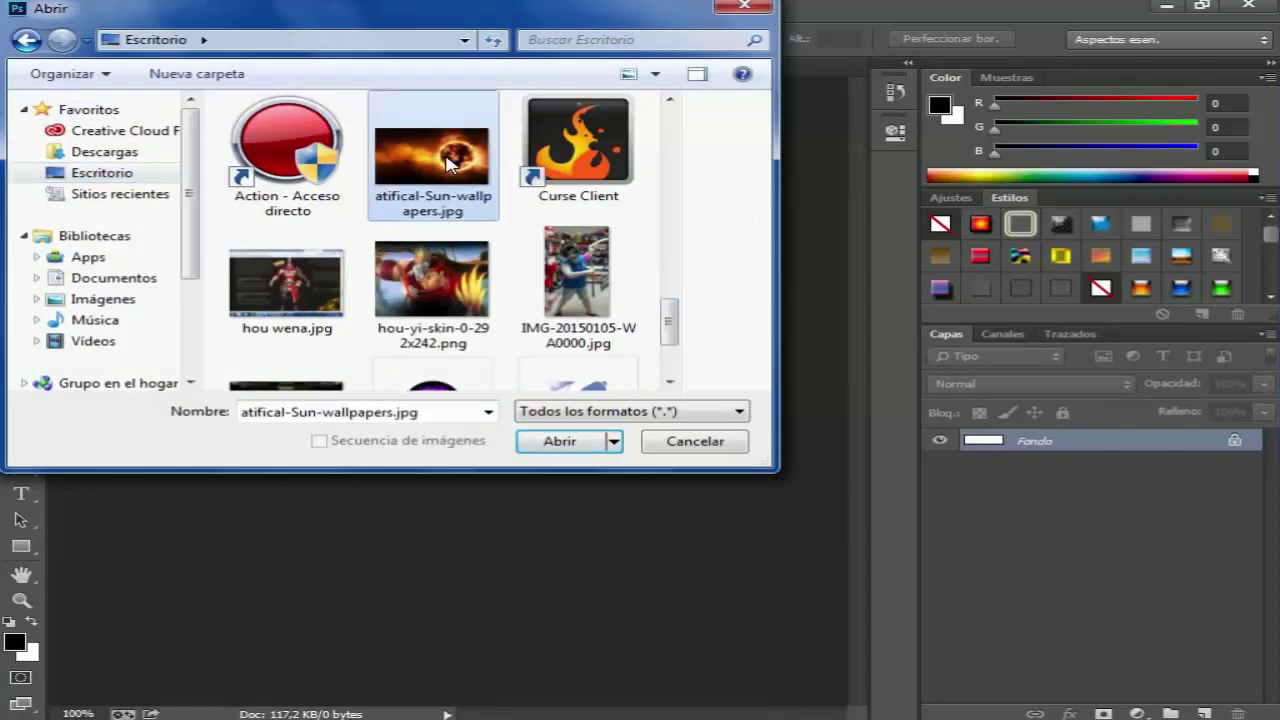
{"action": "left_click", "coordinate": [708, 374]}
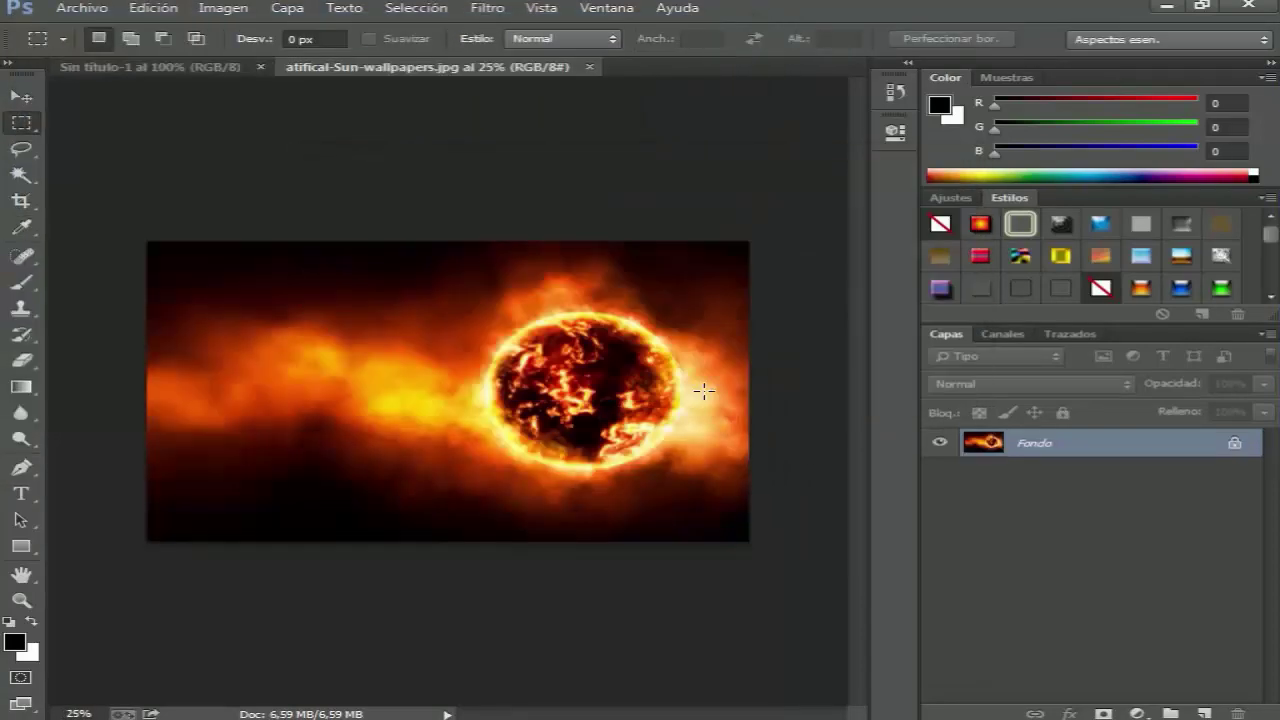
Drag the sun image into the banner, then resize the wallpaper to 1000 px wide
{"action": "left_click", "coordinate": [21, 96]}
{"action": "mouse_move", "coordinate": [423, 417]}
{"action": "left_mouse_down"}
{"action": "mouse_move", "coordinate": [545, 401]}
{"action": "mouse_move", "coordinate": [449, 380]}
{"action": "left_mouse_up"}
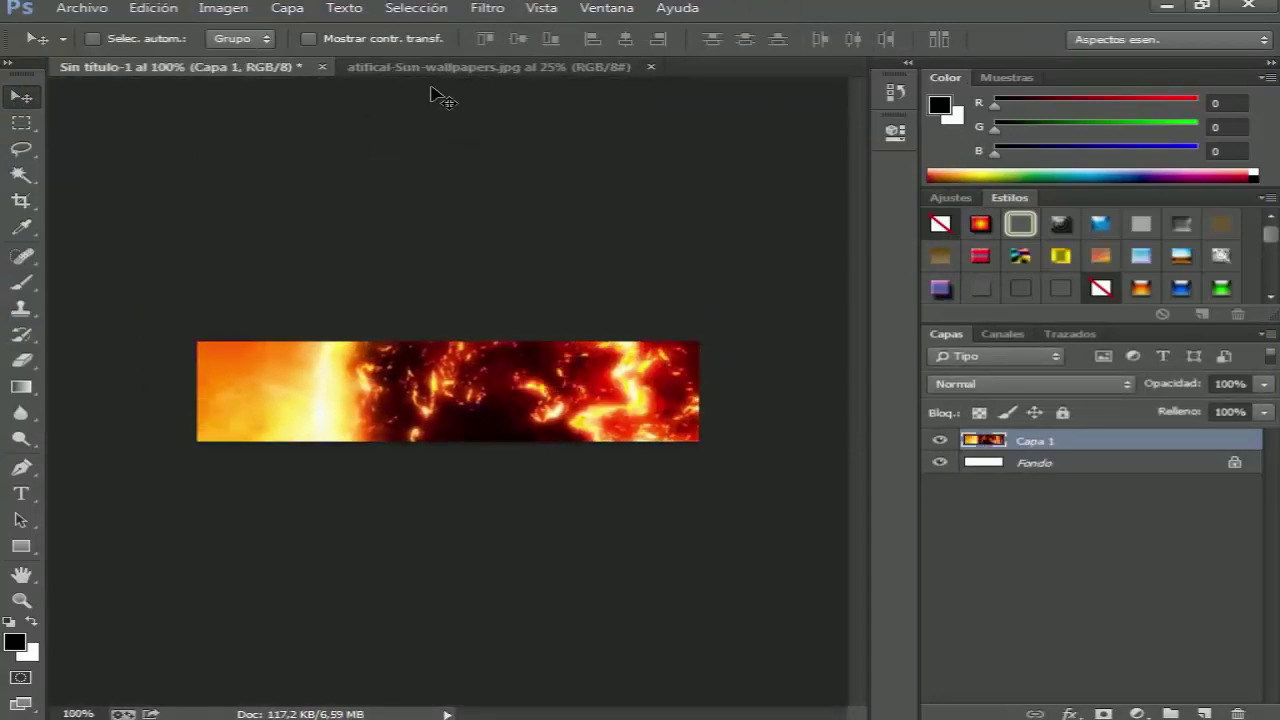
{"action": "left_click", "coordinate": [460, 66]}
{"action": "left_click", "coordinate": [223, 8]}
{"action": "left_click", "coordinate": [337, 153]}
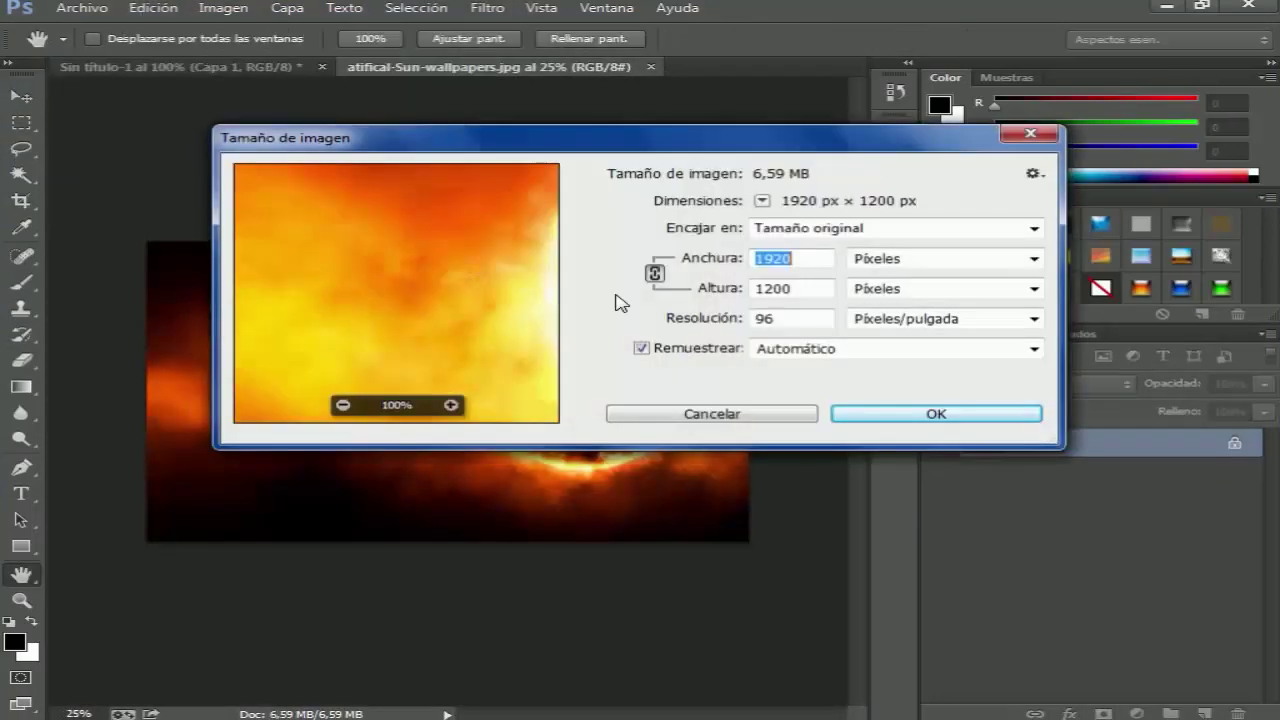
{"action": "key", "text": "BackSpace"}
{"action": "type", "text": "1000"}
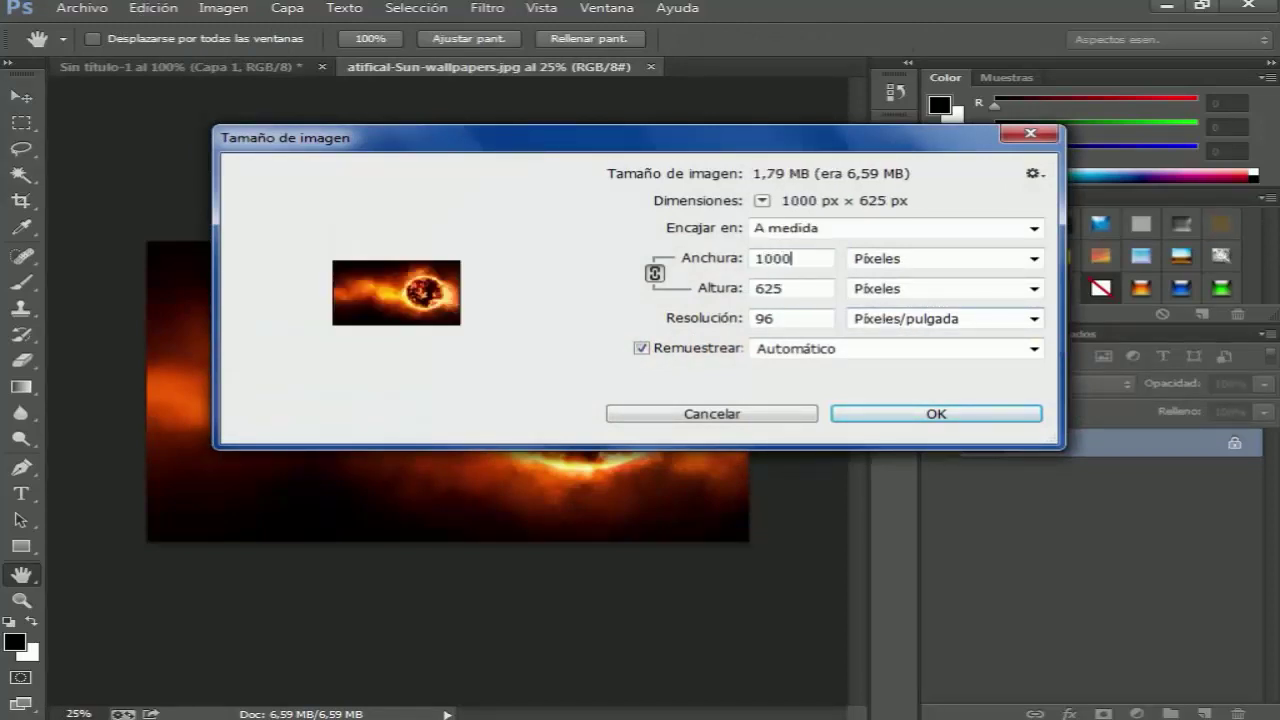
{"action": "key", "text": "Return"}
Replace the oversized sun layer with the 1000 px copy and reposition it
{"action": "left_click", "coordinate": [230, 67]}
{"action": "key", "text": "Delete"}
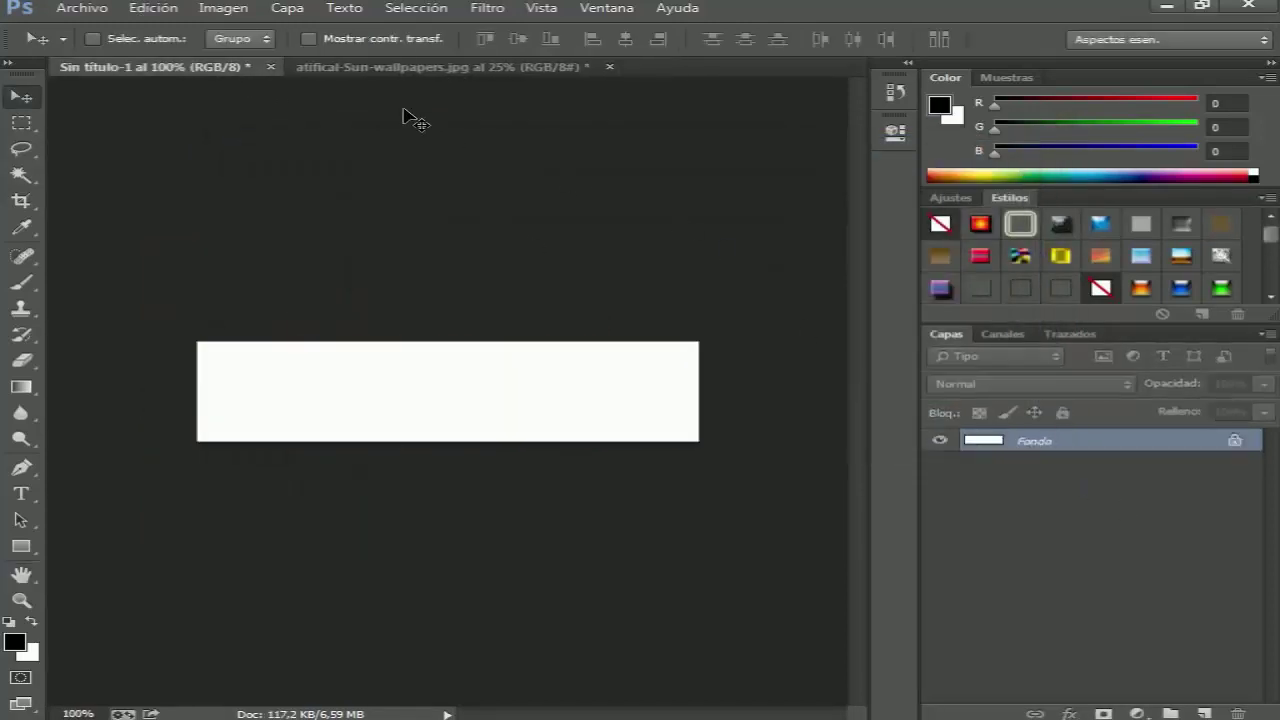
{"action": "left_click", "coordinate": [358, 67]}
{"action": "left_click_drag", "start_coordinate": [366, 340], "coordinate": [434, 405]}
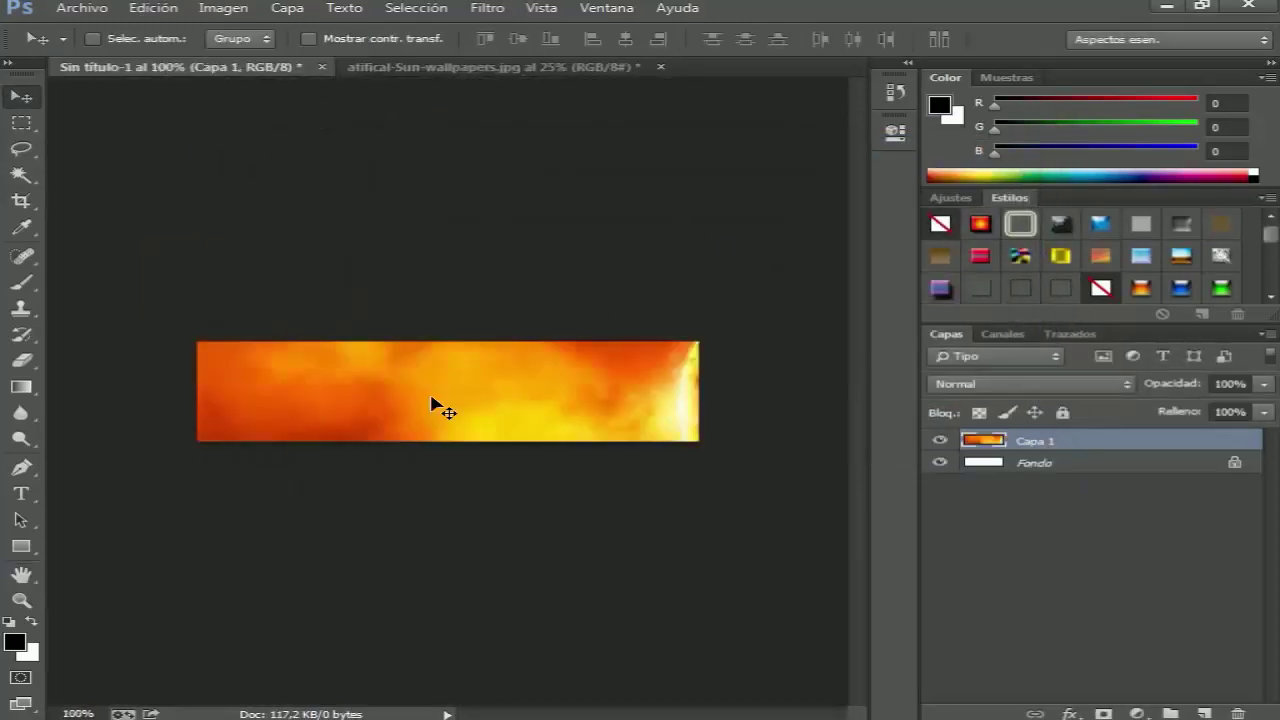
{"action": "left_click_drag", "start_coordinate": [602, 352], "coordinate": [515, 352]}
Shrink the sun wallpaper to 500 px wide and drag it into the banner
{"action": "left_click", "coordinate": [490, 67]}
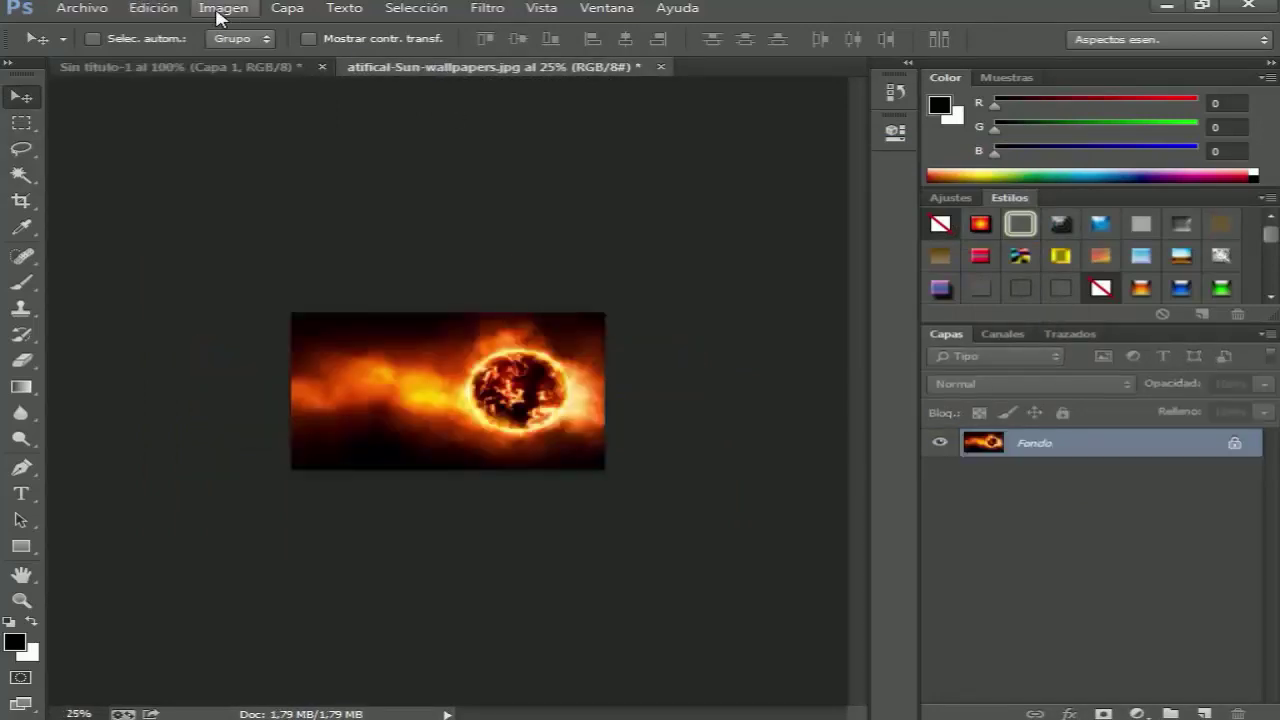
{"action": "left_click", "coordinate": [223, 8]}
{"action": "left_click", "coordinate": [285, 151]}
{"action": "type", "text": "500"}
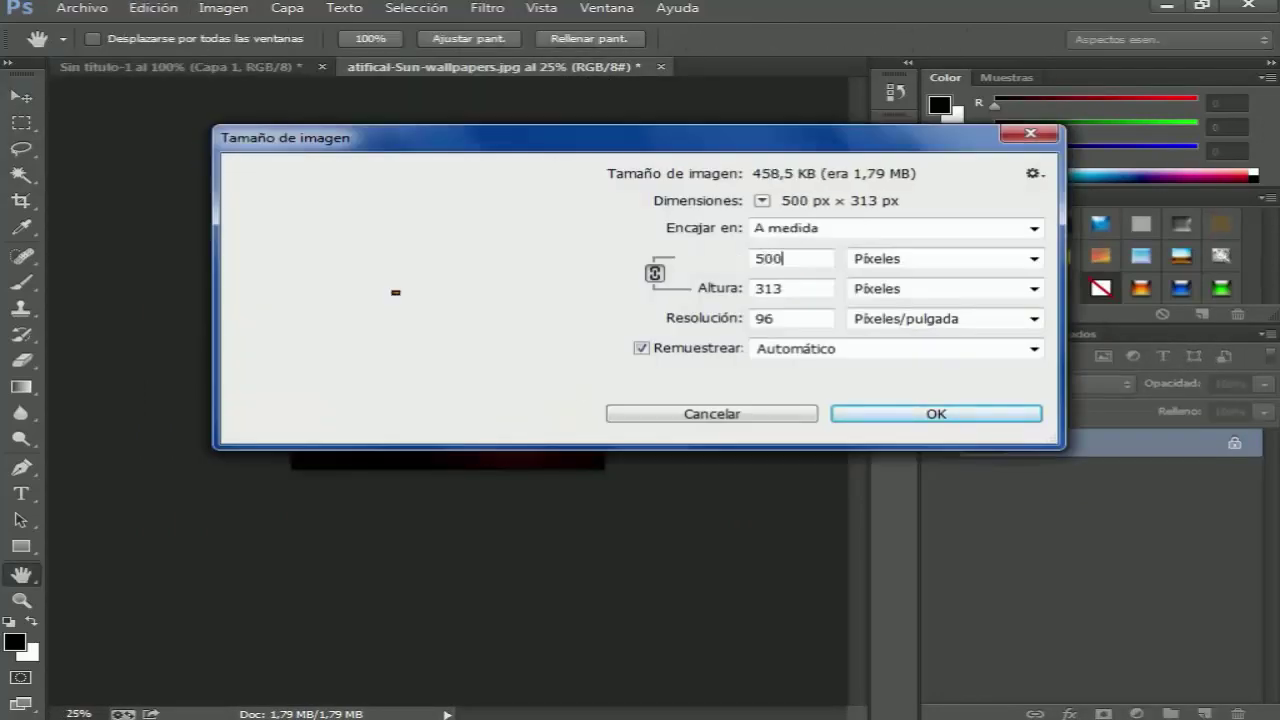
{"action": "key", "text": "Return"}
{"action": "left_click", "coordinate": [165, 60]}
{"action": "left_click", "coordinate": [394, 69]}
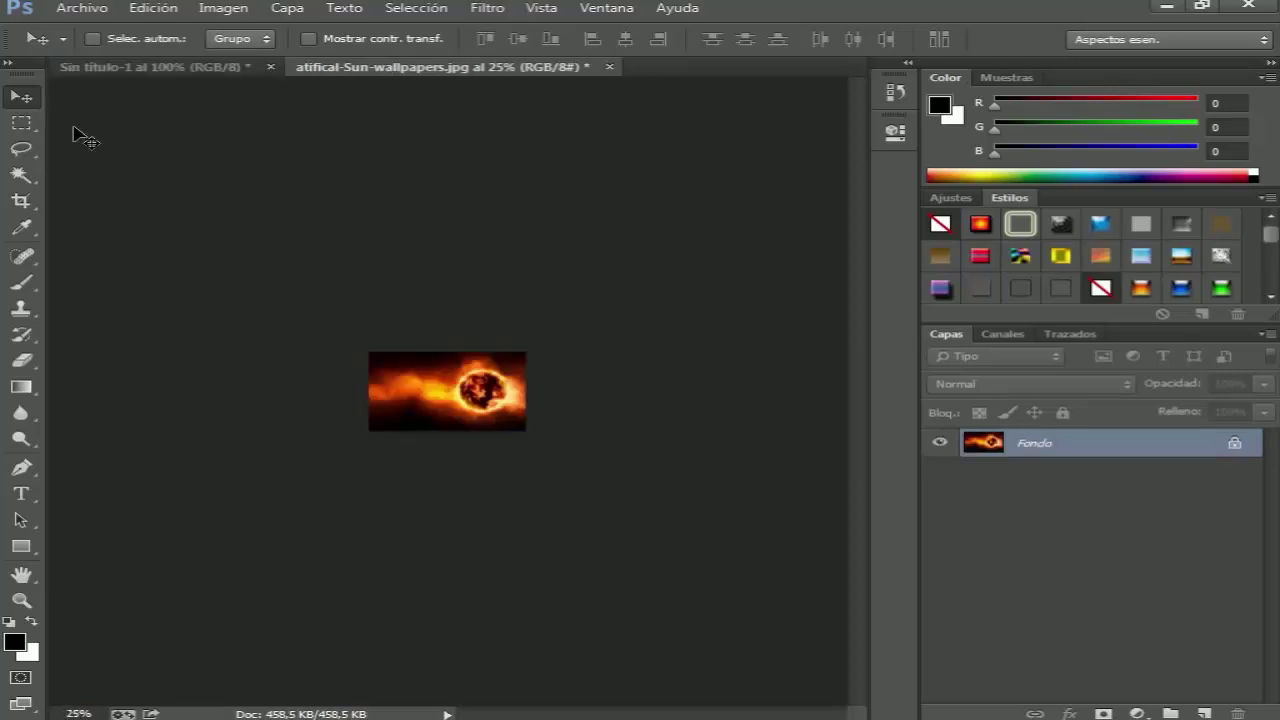
{"action": "mouse_move", "coordinate": [437, 361]}
{"action": "left_mouse_down"}
{"action": "mouse_move", "coordinate": [160, 83]}
{"action": "mouse_move", "coordinate": [494, 437]}
{"action": "mouse_move", "coordinate": [548, 362]}
{"action": "left_mouse_up"}
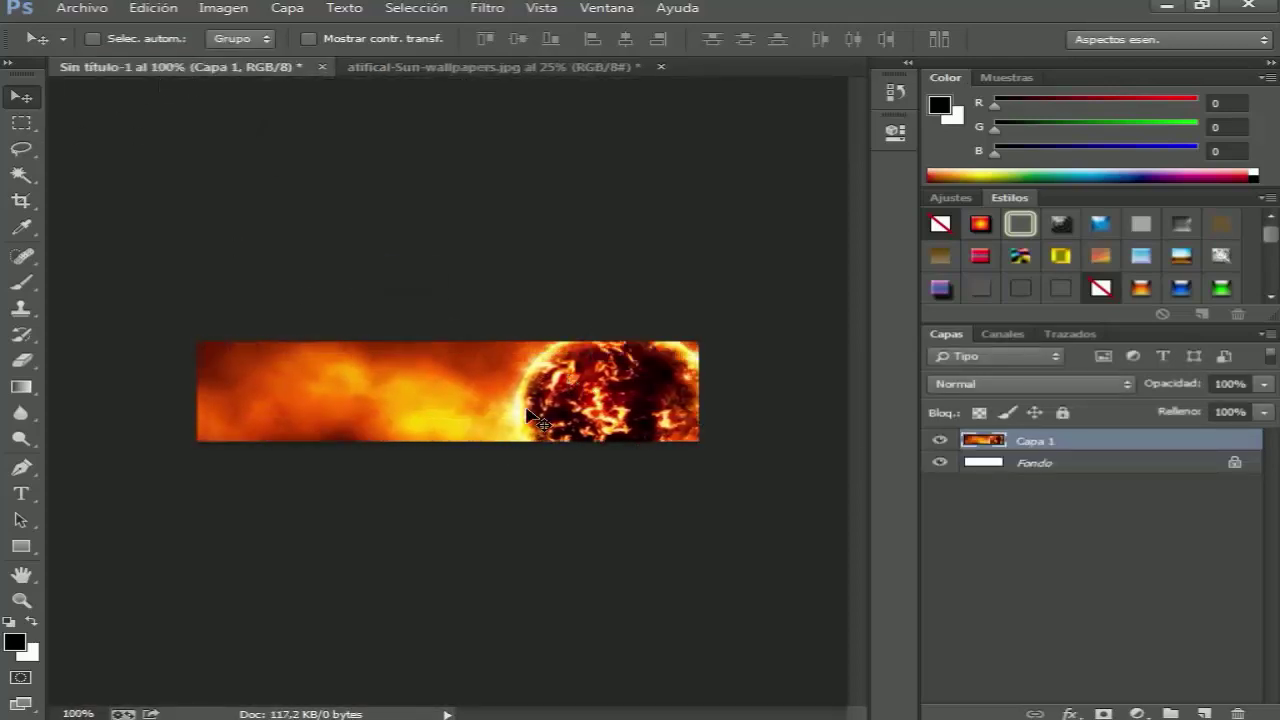
Open hou wena.jpg and close the sun wallpaper without saving
{"action": "left_click", "coordinate": [82, 8]}
{"action": "left_click", "coordinate": [95, 48]}
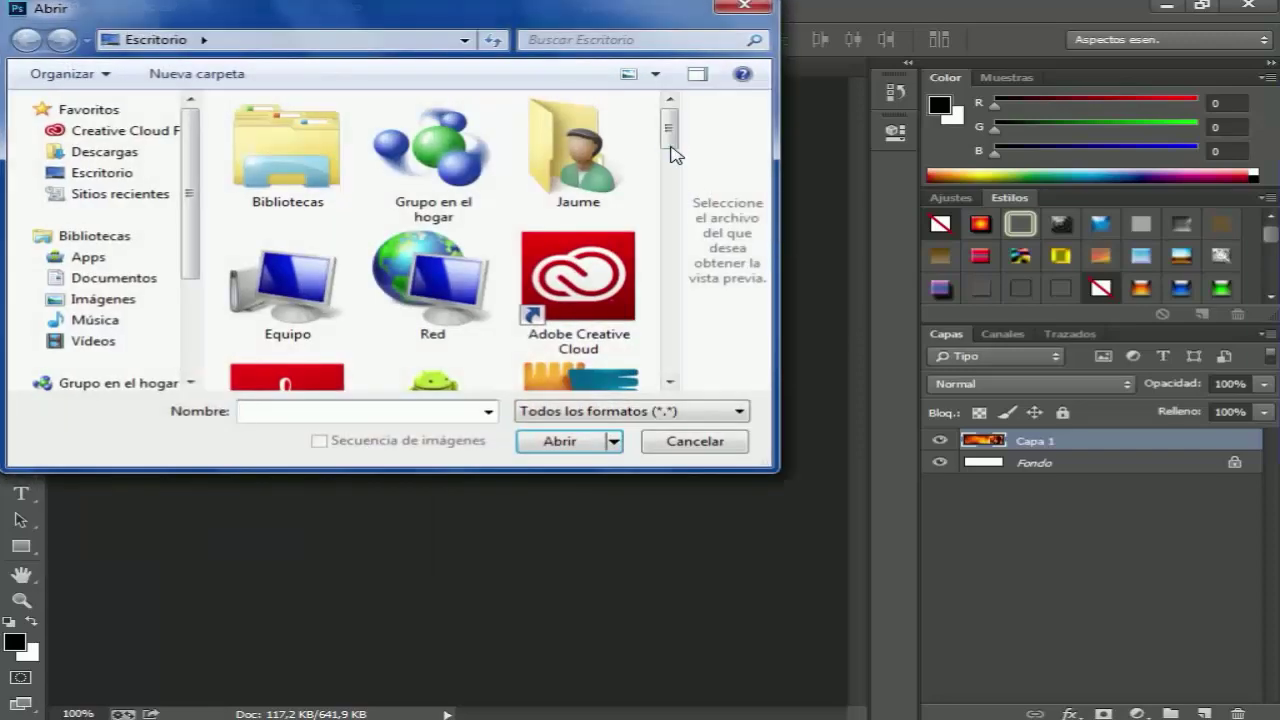
{"action": "scroll", "coordinate": [690, 400], "scroll_direction": "down", "scroll_amount": 5}
{"action": "scroll", "coordinate": [688, 399], "scroll_direction": "up", "scroll_amount": 1}
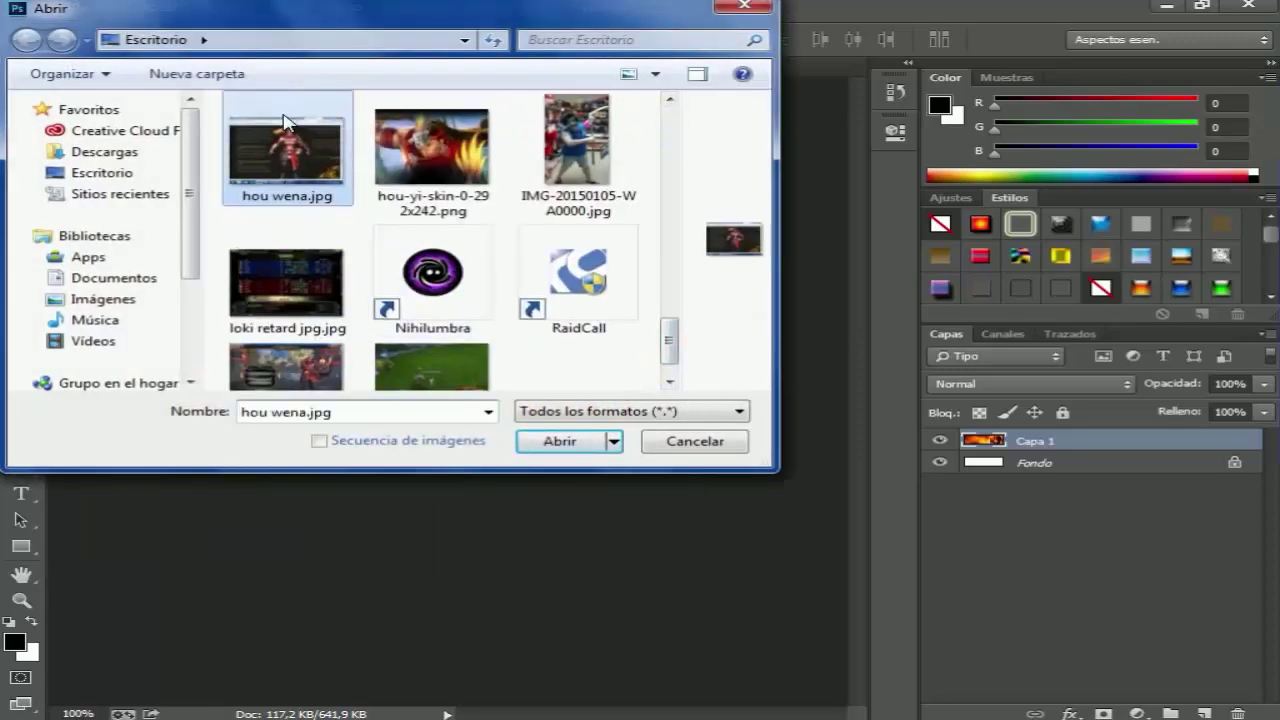
{"action": "double_click", "coordinate": [286, 130]}
{"action": "left_click", "coordinate": [738, 371]}
{"action": "left_click", "coordinate": [430, 67]}
{"action": "left_click", "coordinate": [557, 67]}
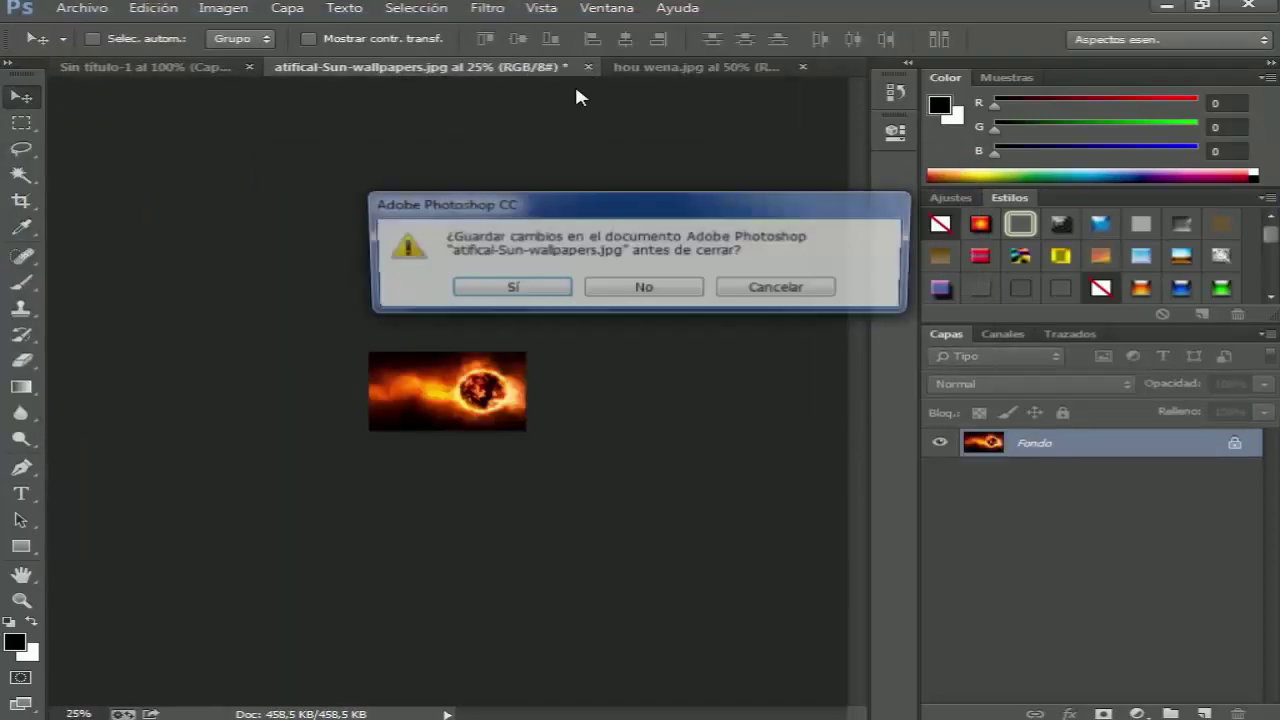
{"action": "left_click", "coordinate": [643, 290]}
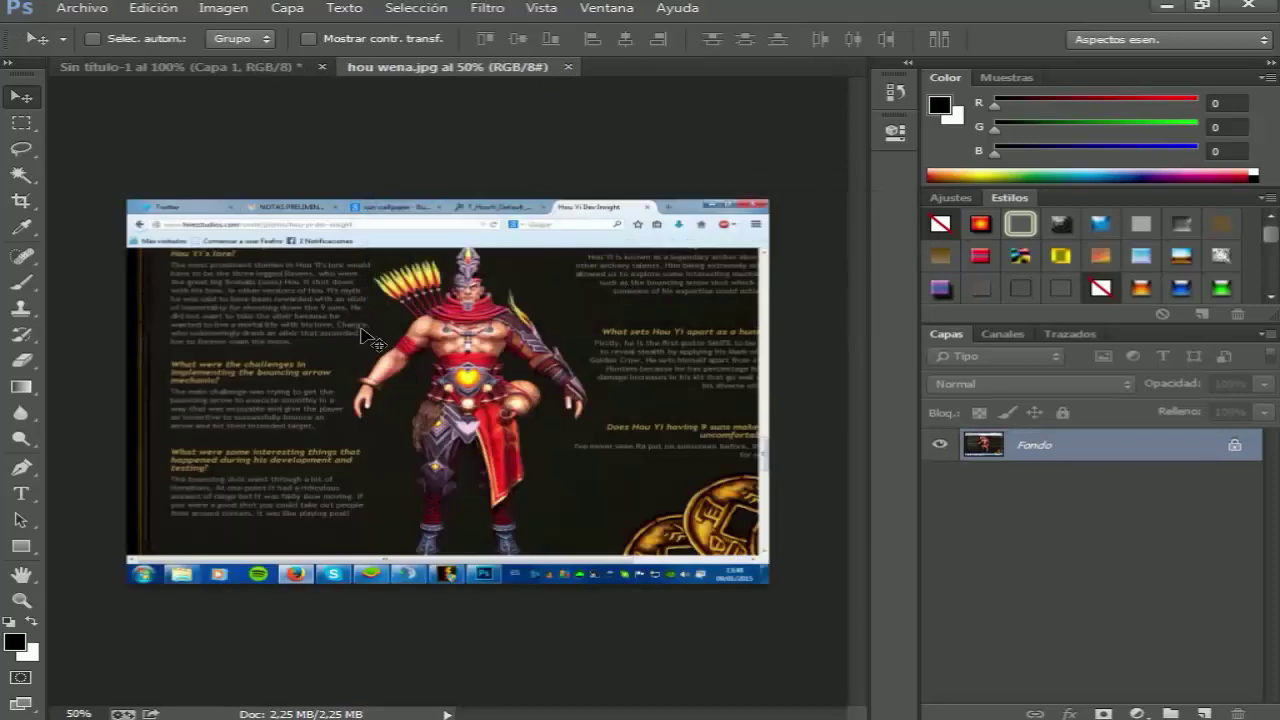
Resize the Hou Yi screenshot to width 60 and drag it into the banner
{"action": "left_click", "coordinate": [223, 8]}
{"action": "left_click", "coordinate": [345, 152]}
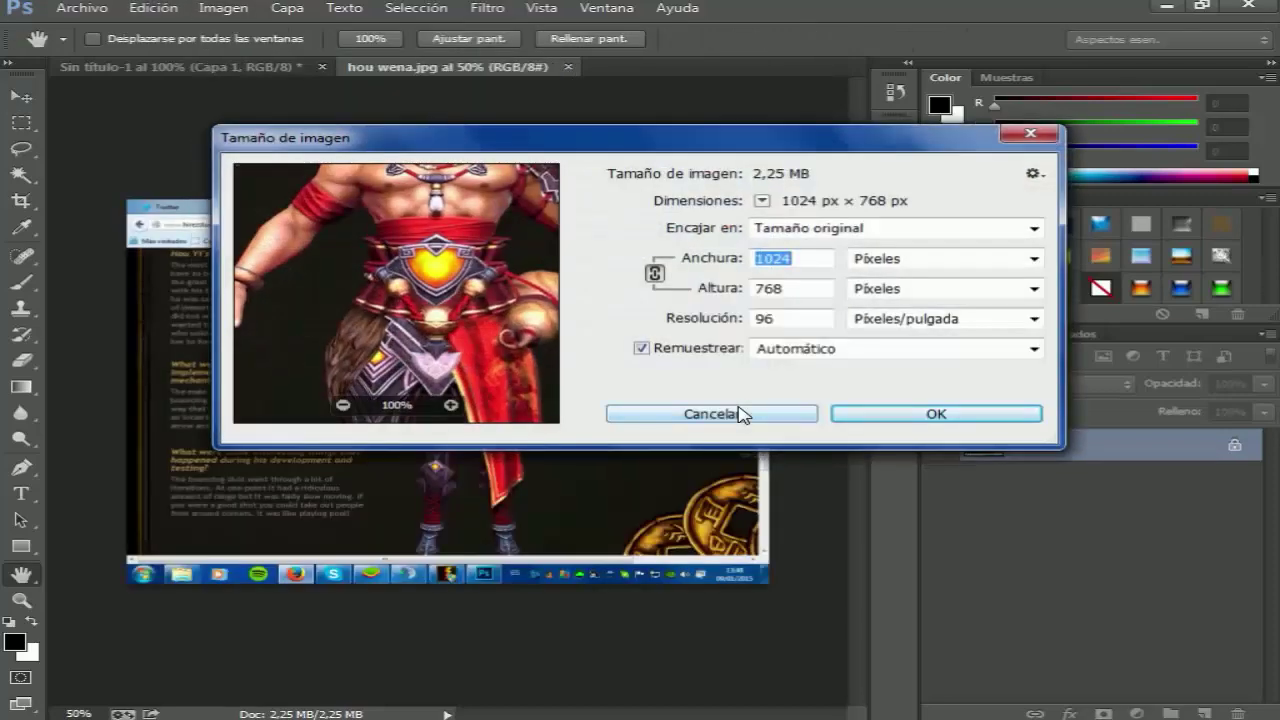
{"action": "key", "text": "BackSpace"}
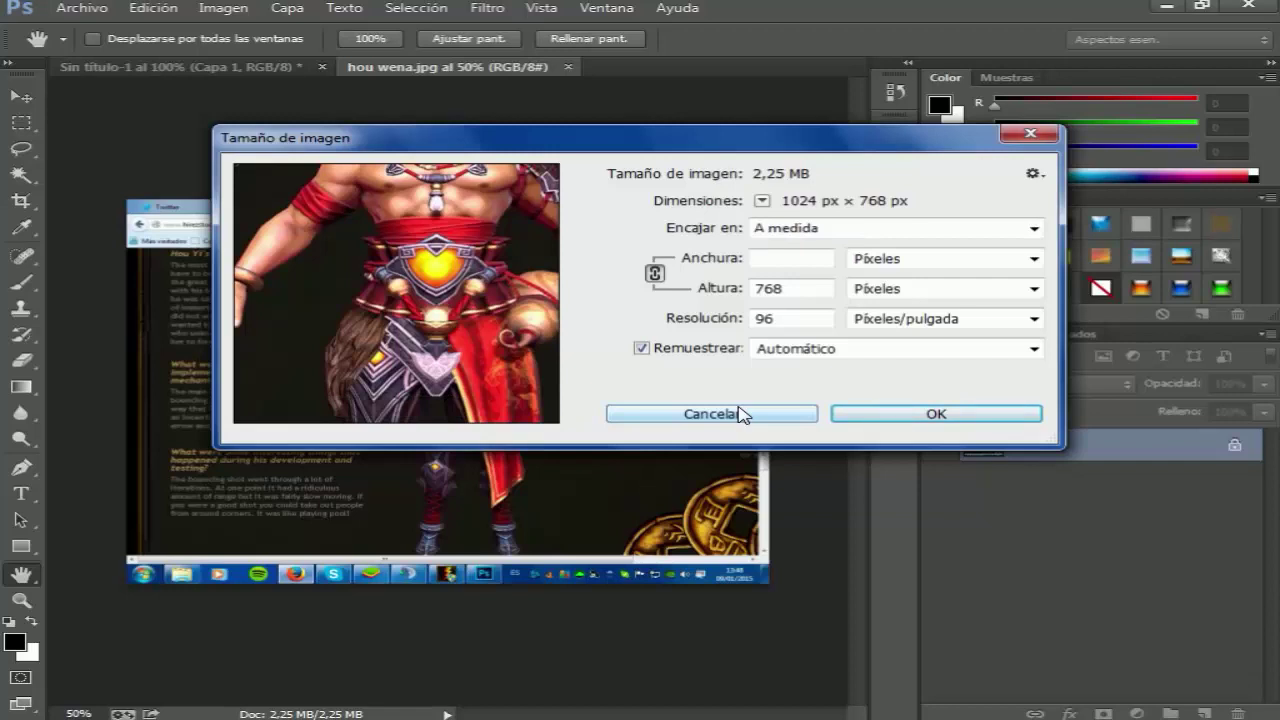
{"action": "type", "text": "60"}
{"action": "key", "text": "Return"}
{"action": "key", "text": "v"}
{"action": "mouse_move", "coordinate": [737, 414]}
{"action": "left_mouse_down"}
{"action": "mouse_move", "coordinate": [205, 68]}
{"action": "mouse_move", "coordinate": [414, 457]}
{"action": "mouse_move", "coordinate": [367, 415]}
{"action": "left_mouse_up"}
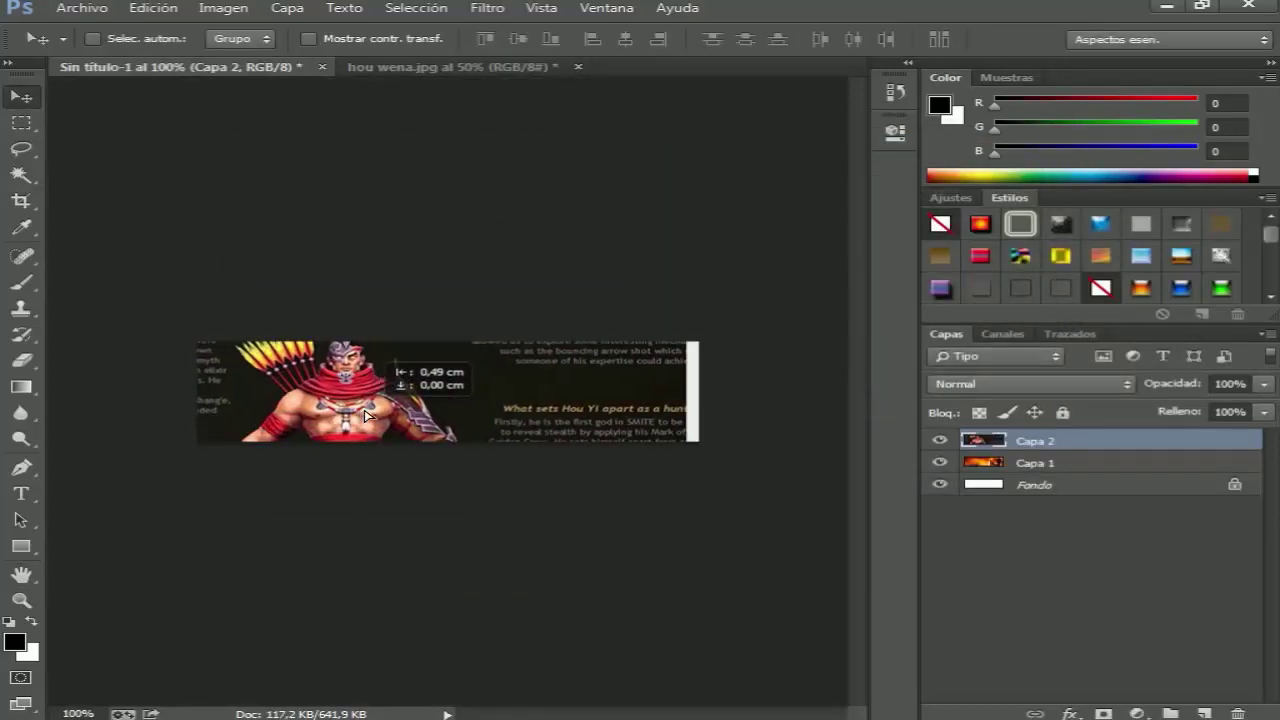
Delete leftover rectangular strips of the screenshot layer with the Rectangular Marquee
{"action": "key", "text": "m"}
{"action": "left_click_drag", "start_coordinate": [522, 436], "coordinate": [720, 266]}
{"action": "key", "text": "Delete"}
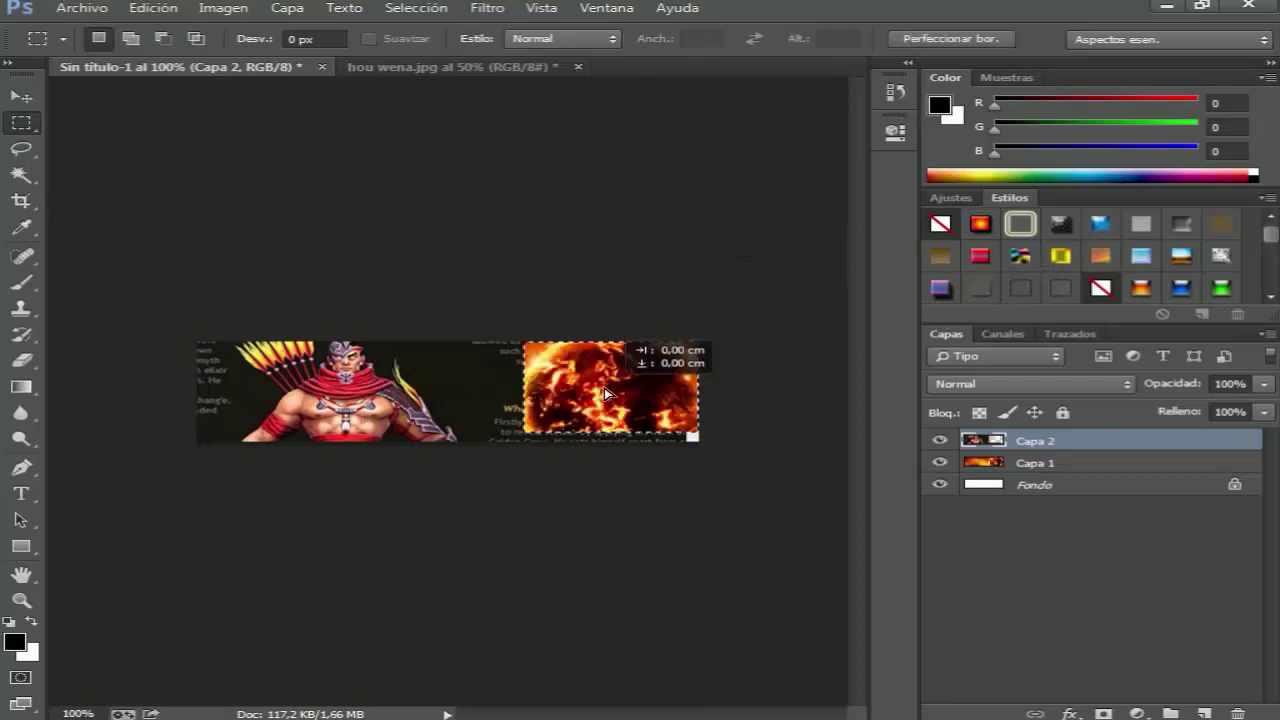
{"action": "left_click_drag", "start_coordinate": [455, 350], "coordinate": [903, 560]}
{"action": "left_click_drag", "start_coordinate": [468, 356], "coordinate": [787, 491]}
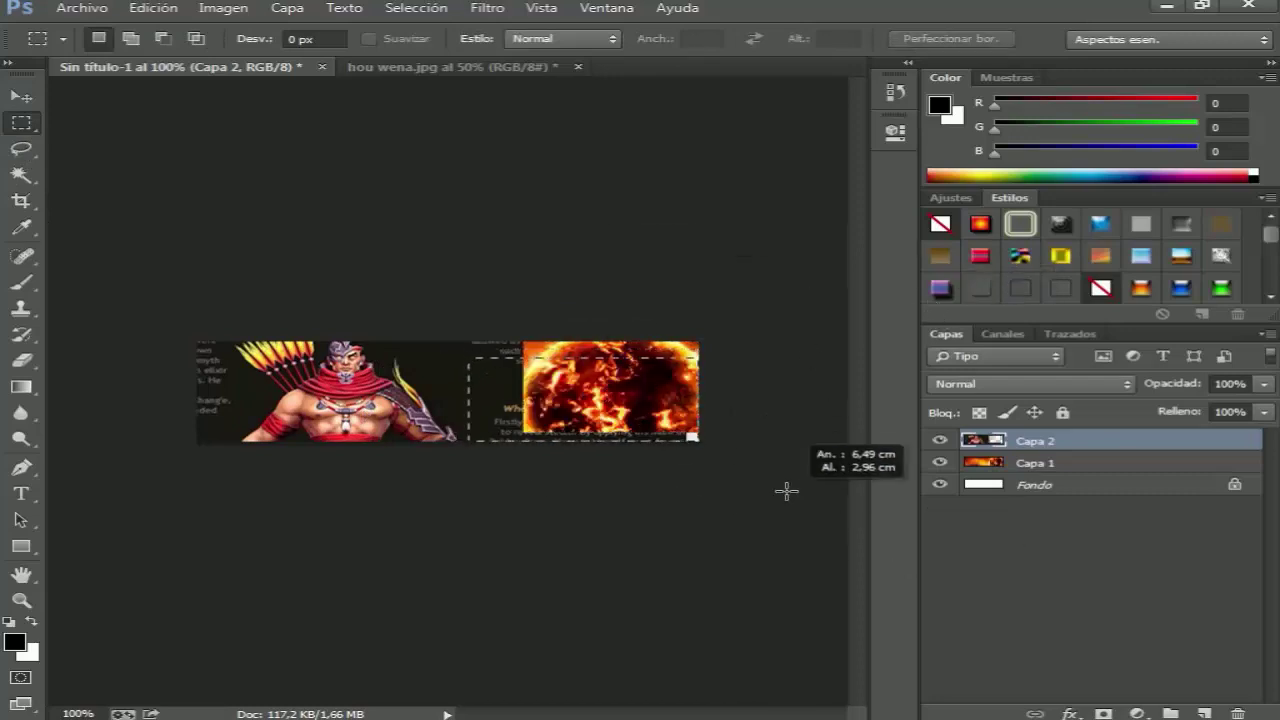
{"action": "key", "text": "Delete"}
{"action": "left_click_drag", "start_coordinate": [534, 396], "coordinate": [443, 344]}
{"action": "key", "text": "Delete"}
{"action": "left_click_drag", "start_coordinate": [520, 340], "coordinate": [460, 316]}
{"action": "scroll", "coordinate": [345, 350], "scroll_direction": "up", "scroll_amount": 2}
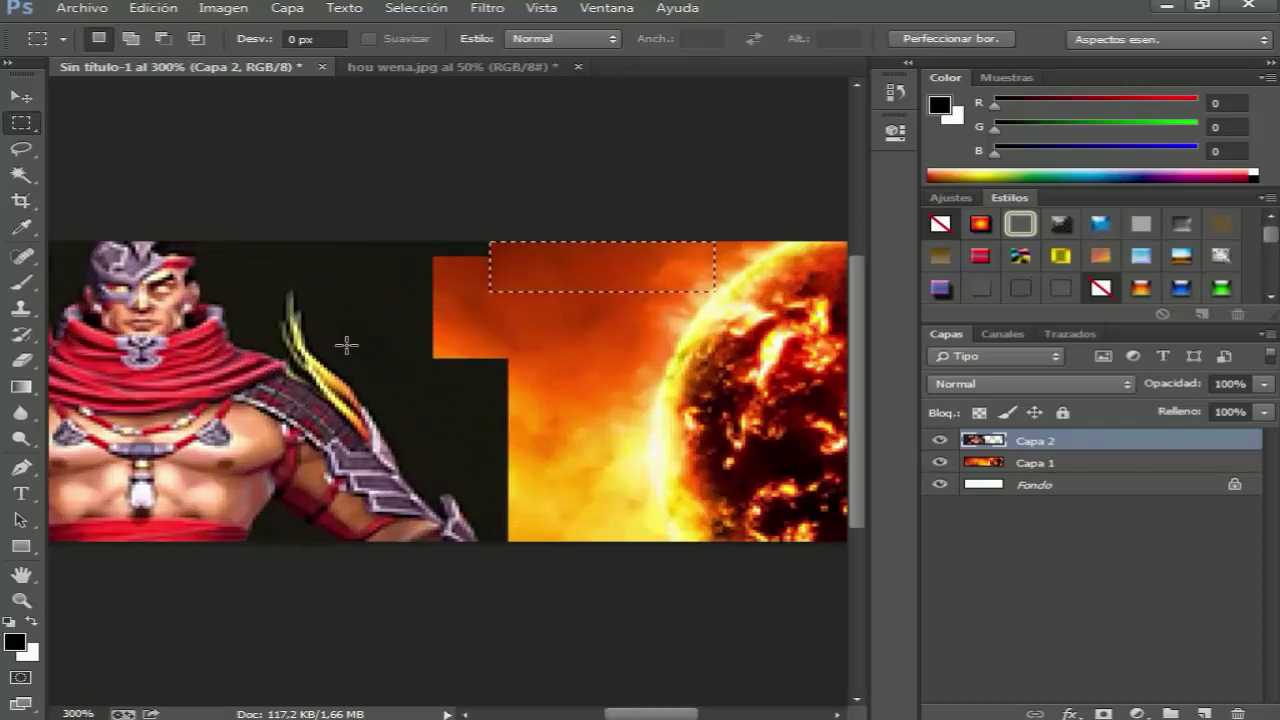
{"action": "scroll", "coordinate": [345, 350], "scroll_direction": "up", "scroll_amount": 1}
Magic-wand and delete dark areas left of the warrior, beside the head and between feathers
{"action": "left_click", "coordinate": [20, 173]}
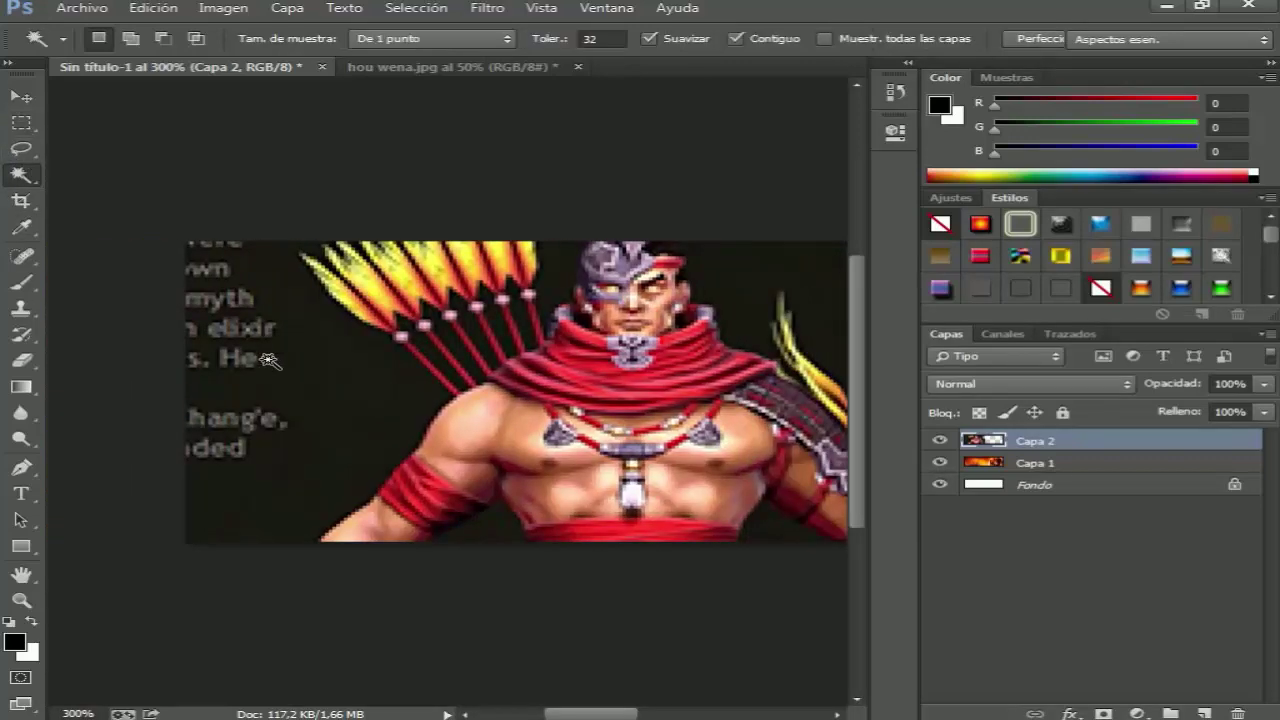
{"action": "left_click", "coordinate": [334, 396]}
{"action": "key", "text": "Delete"}
{"action": "left_click", "coordinate": [557, 280]}
{"action": "key", "text": "Delete"}
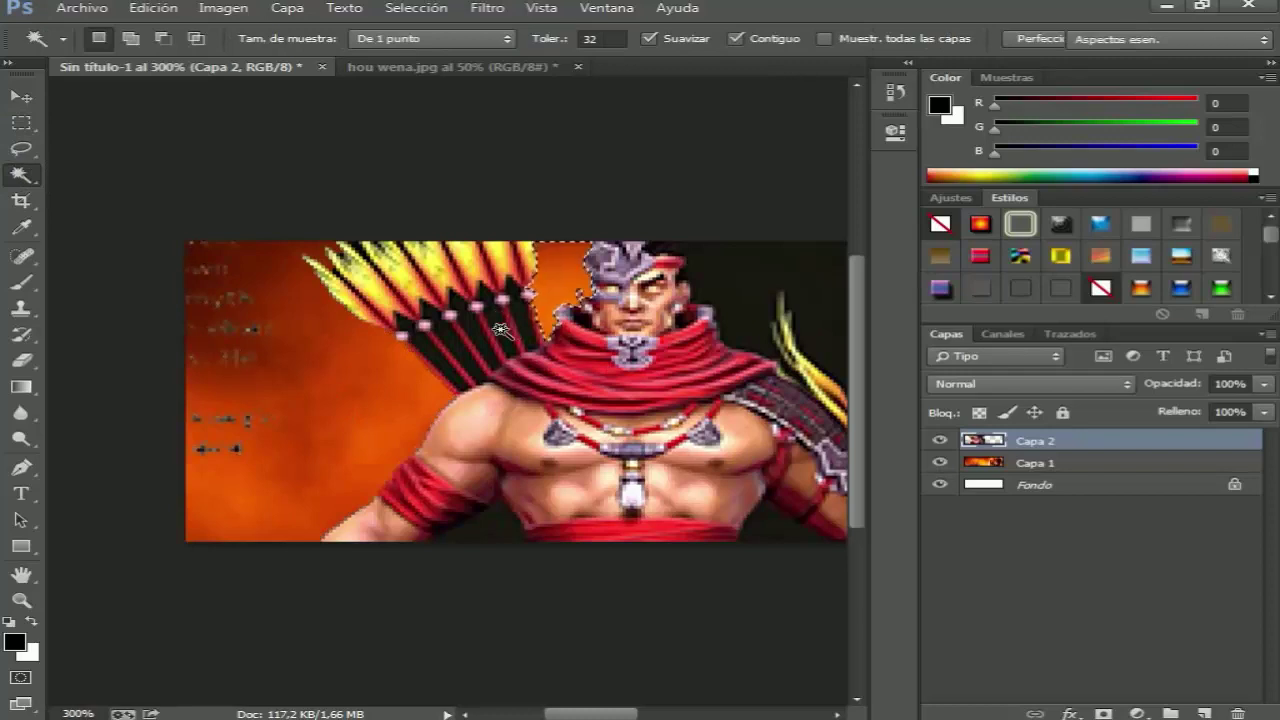
{"action": "left_click", "coordinate": [524, 330]}
{"action": "key", "text": "Delete"}
{"action": "left_click", "coordinate": [470, 355]}
{"action": "key", "text": "Delete"}
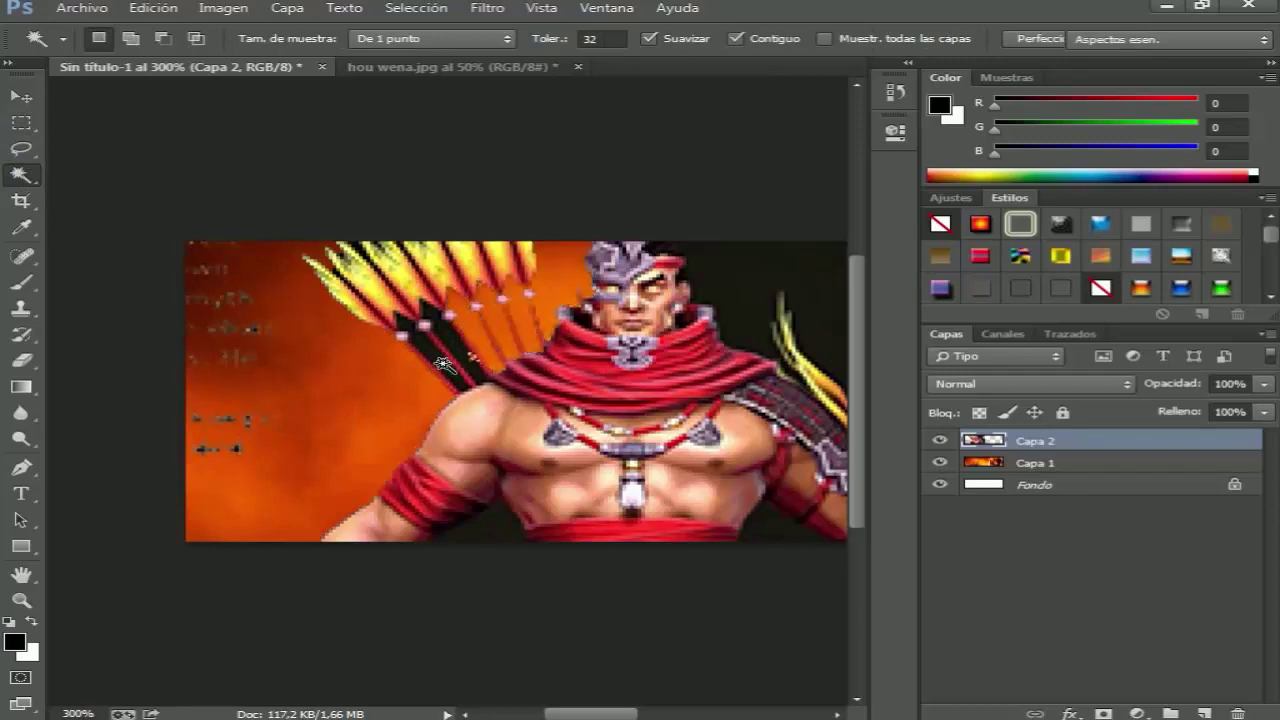
{"action": "left_click", "coordinate": [454, 340]}
{"action": "key", "text": "Delete"}
{"action": "left_click", "coordinate": [742, 297]}
{"action": "key", "text": "Delete"}
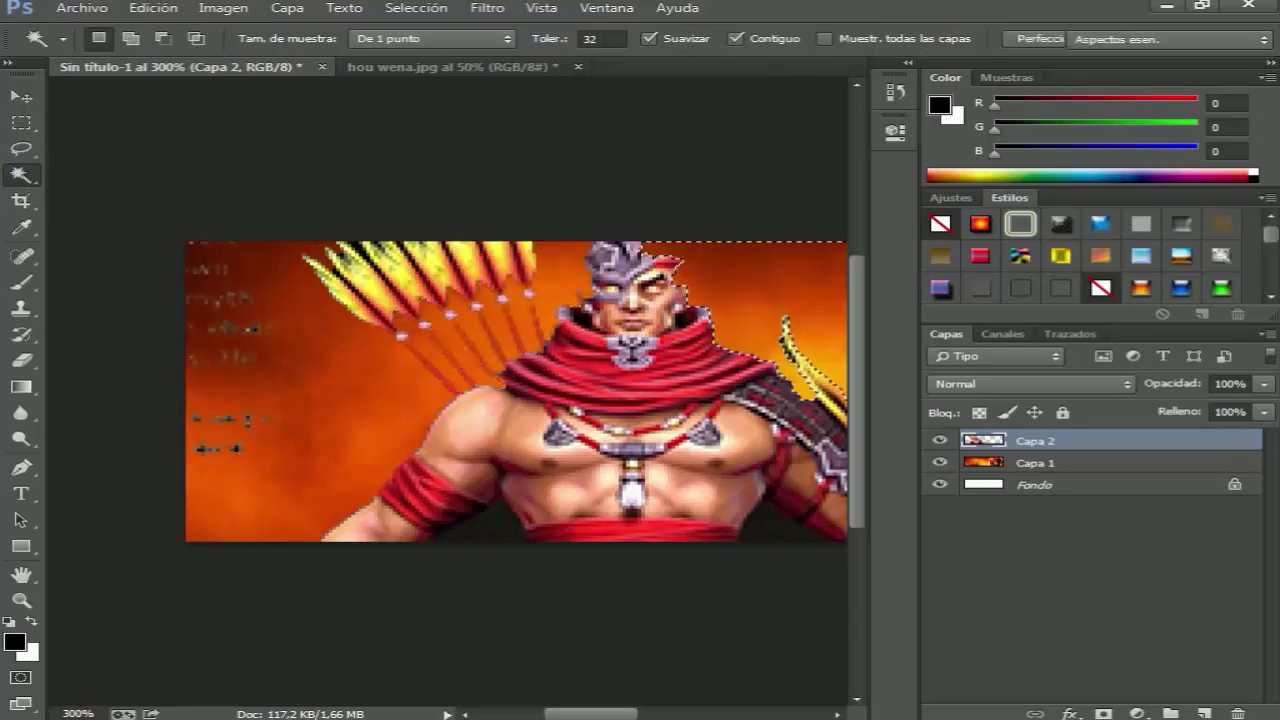
Delete the dark area beside the arm, undo unwanted deletions, and deselect
{"action": "scroll", "coordinate": [448, 390], "scroll_direction": "right", "scroll_amount": 5}
{"action": "scroll", "coordinate": [448, 390], "scroll_direction": "right", "scroll_amount": 3}
{"action": "key", "text": "Delete"}
{"action": "left_click", "coordinate": [164, 533]}
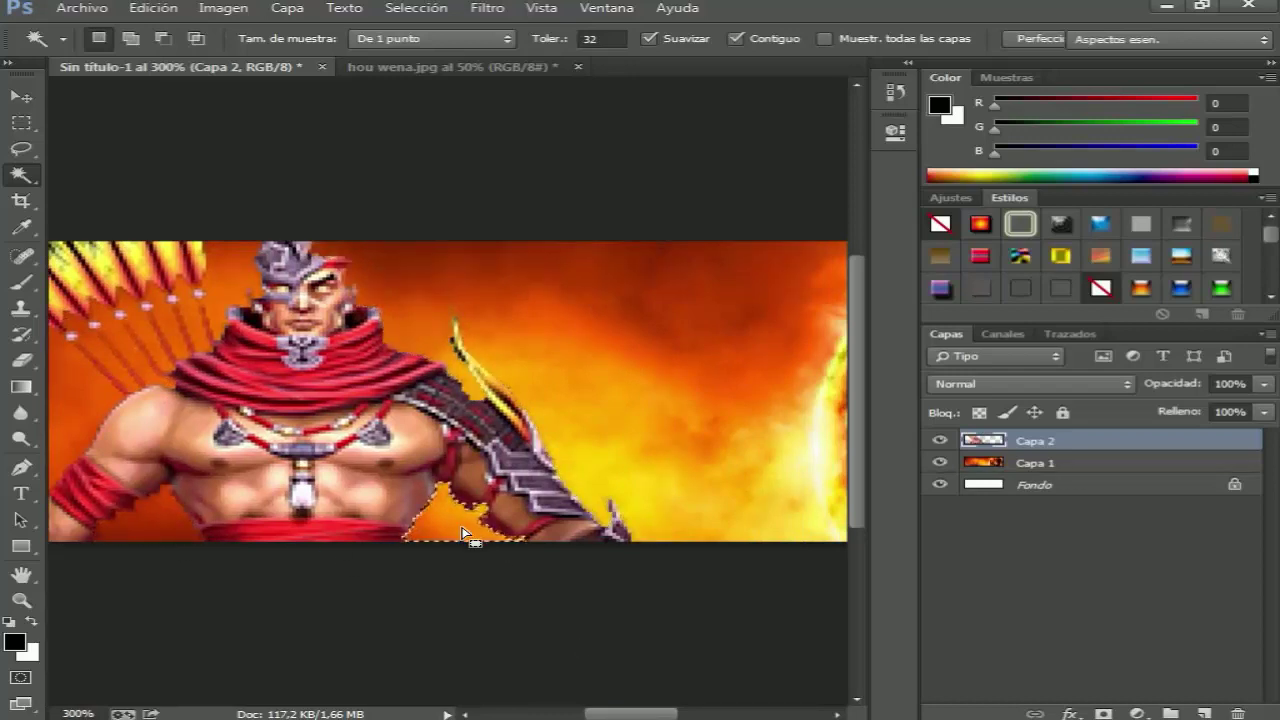
{"action": "key", "text": "ctrl+alt+z"}
{"action": "key", "text": "ctrl+alt+z"}
{"action": "key", "text": "ctrl+alt+z"}
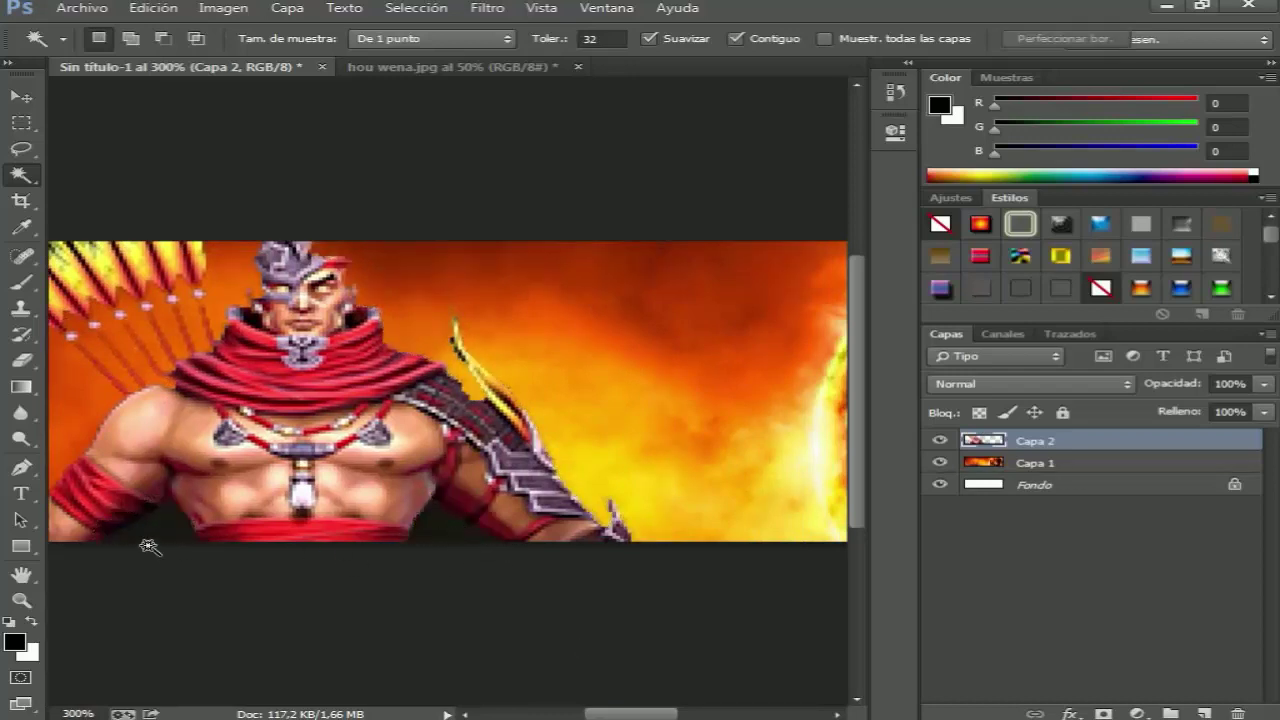
{"action": "key", "text": "ctrl+d"}
With the Polygonal Lasso, delete dark triangles near the arm and lower left
{"action": "right_click", "coordinate": [21, 148]}
{"action": "left_click", "coordinate": [168, 175]}
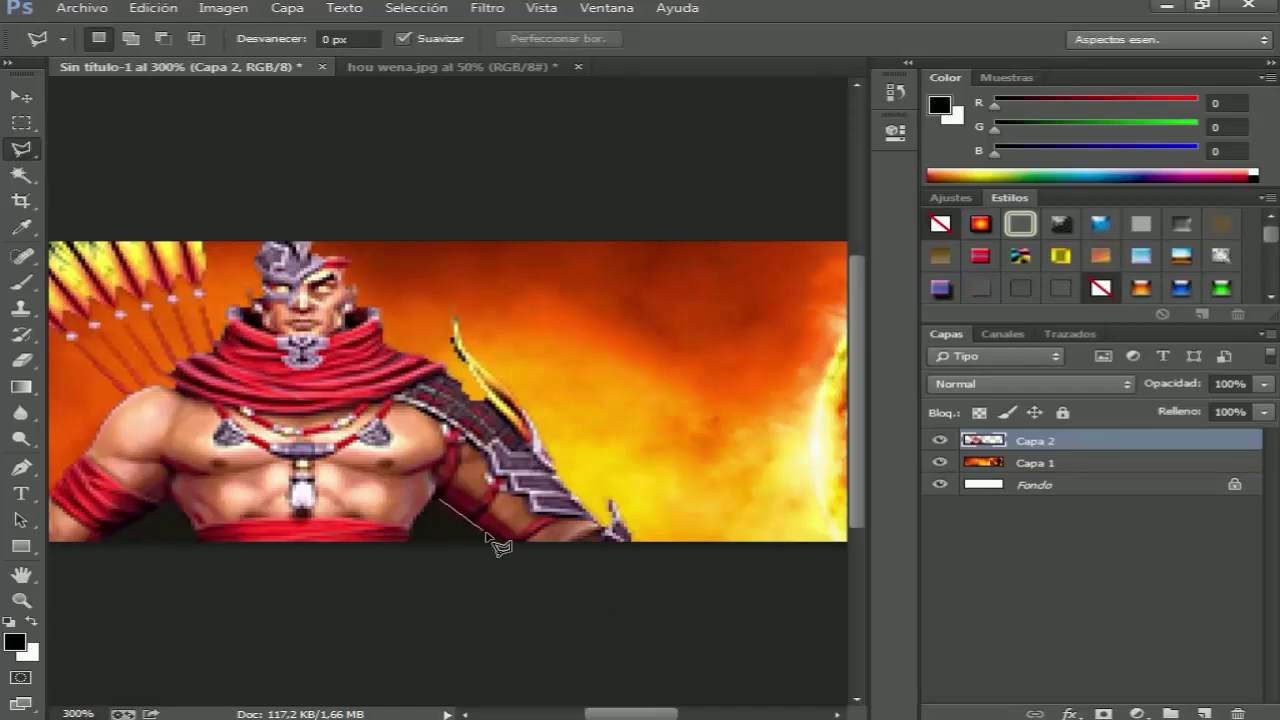
{"action": "left_click", "coordinate": [414, 541]}
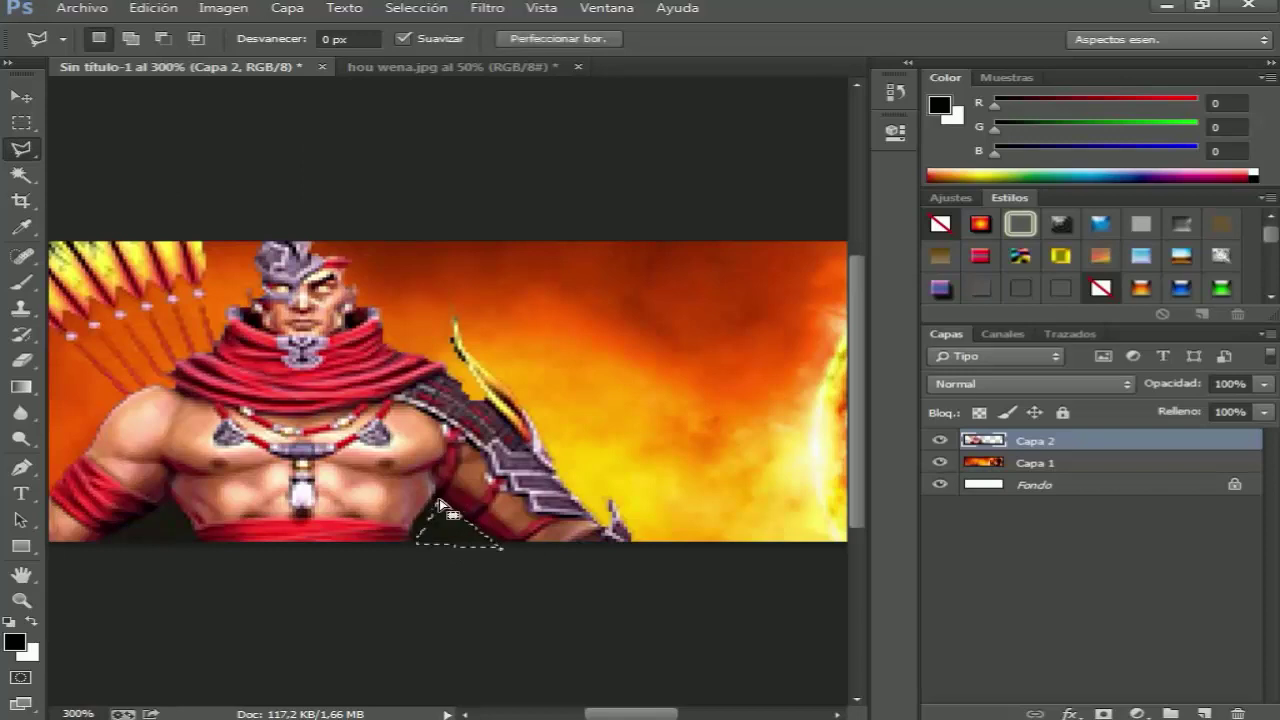
{"action": "key", "text": "Delete"}
{"action": "key", "text": "ctrl+d"}
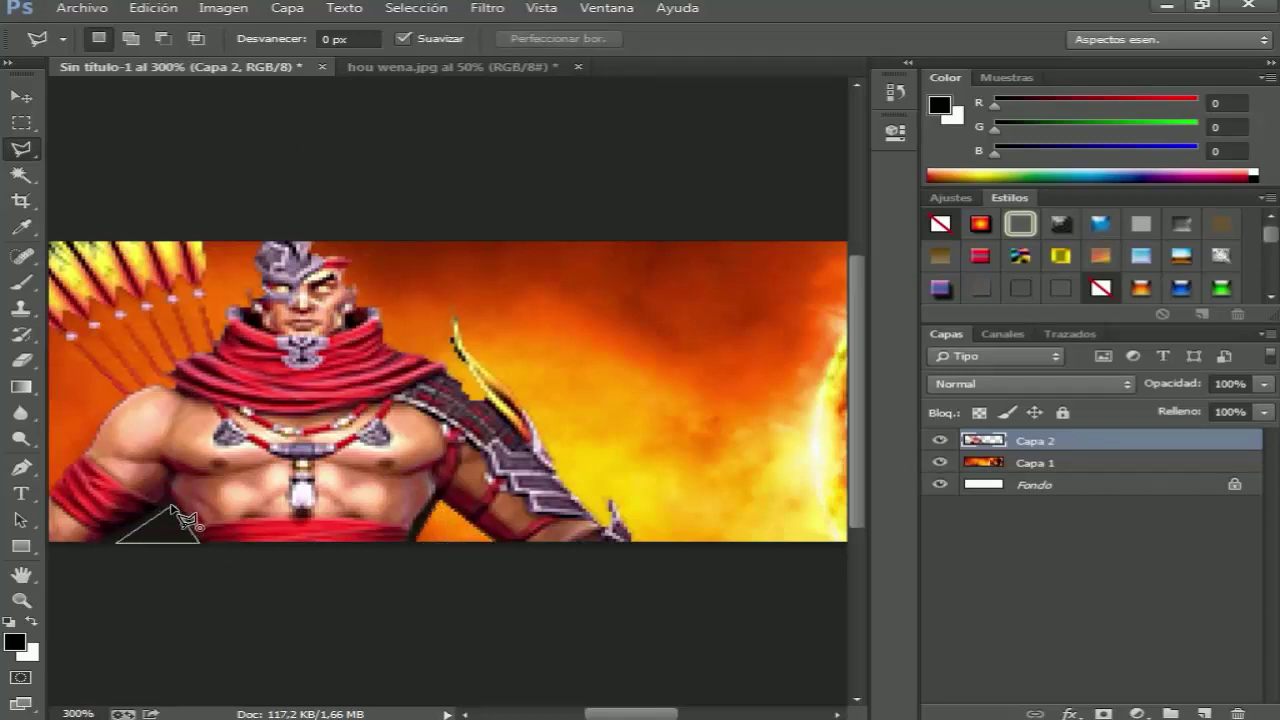
{"action": "left_click", "coordinate": [175, 506]}
{"action": "key", "text": "Delete"}
{"action": "key", "text": "ctrl+d"}
Inspect the banner's left-edge strip, then move the Hou Yi layer further left
{"action": "key", "text": "ctrl+minus"}
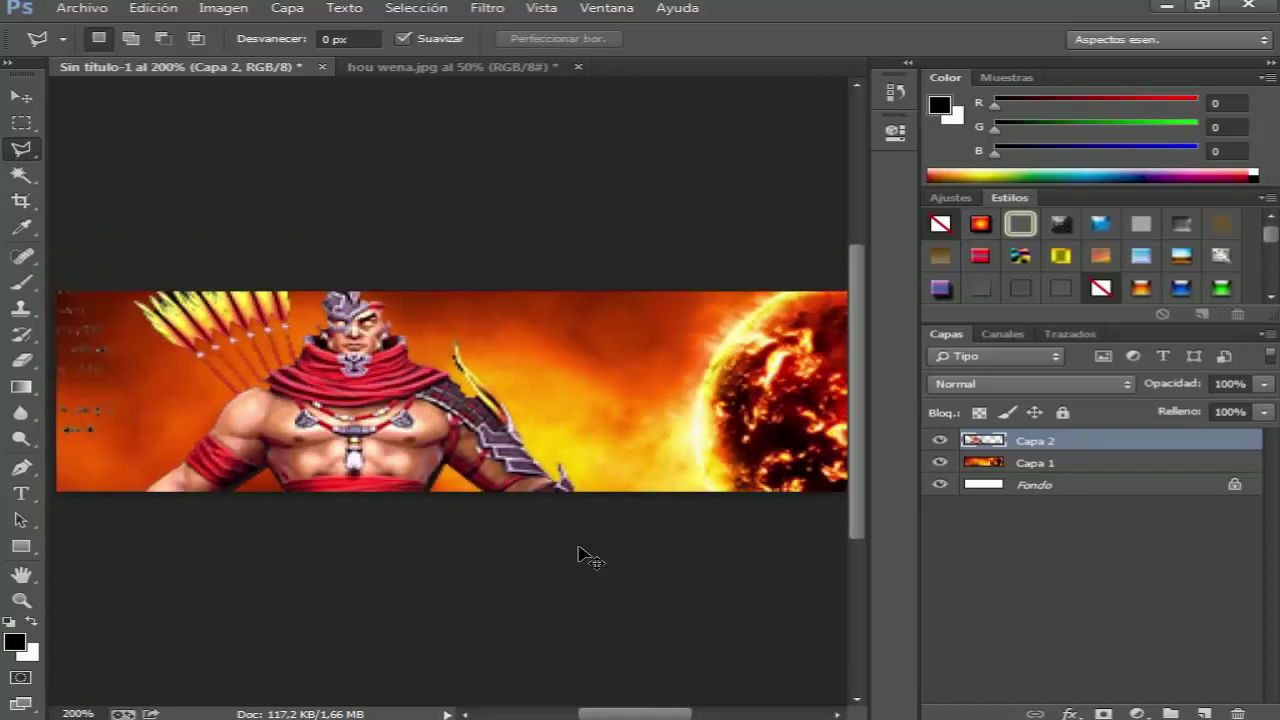
{"action": "key", "text": "ctrl+minus"}
{"action": "key", "text": "ctrl+plus"}
{"action": "scroll", "coordinate": [493, 665], "scroll_direction": "left", "scroll_amount": 5}
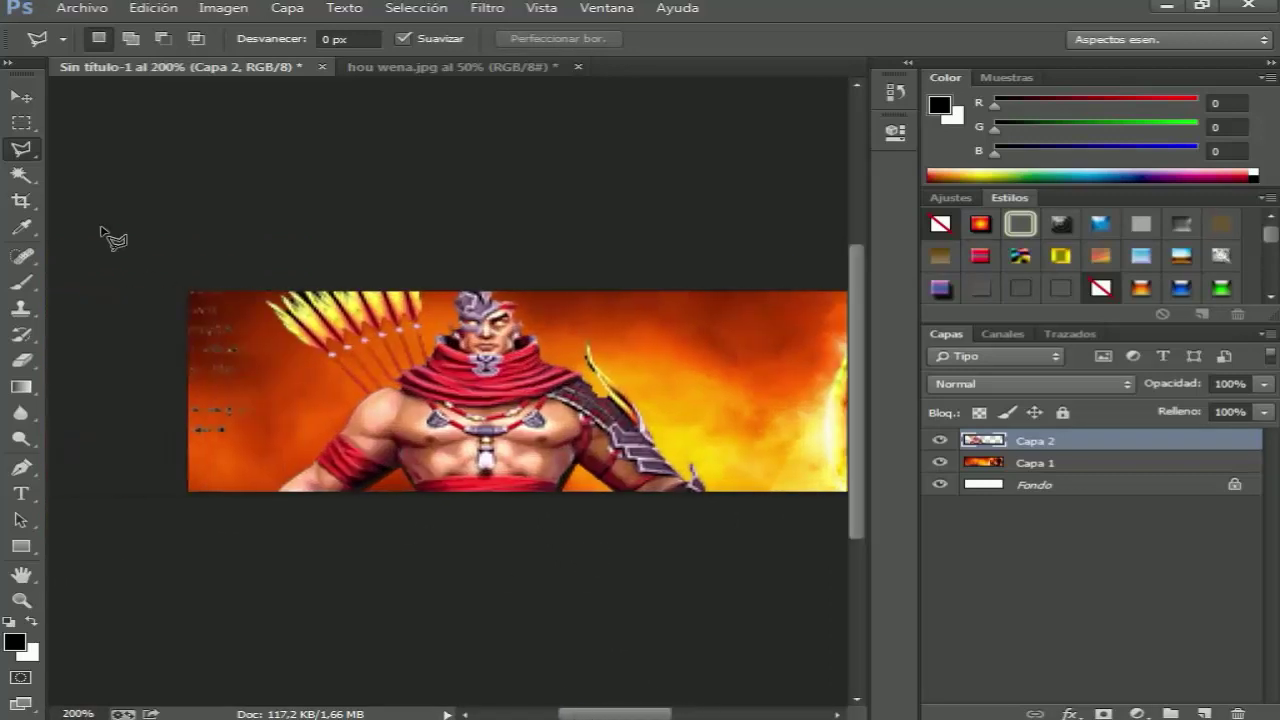
{"action": "key", "text": "m"}
{"action": "left_click_drag", "start_coordinate": [246, 435], "coordinate": [189, 292]}
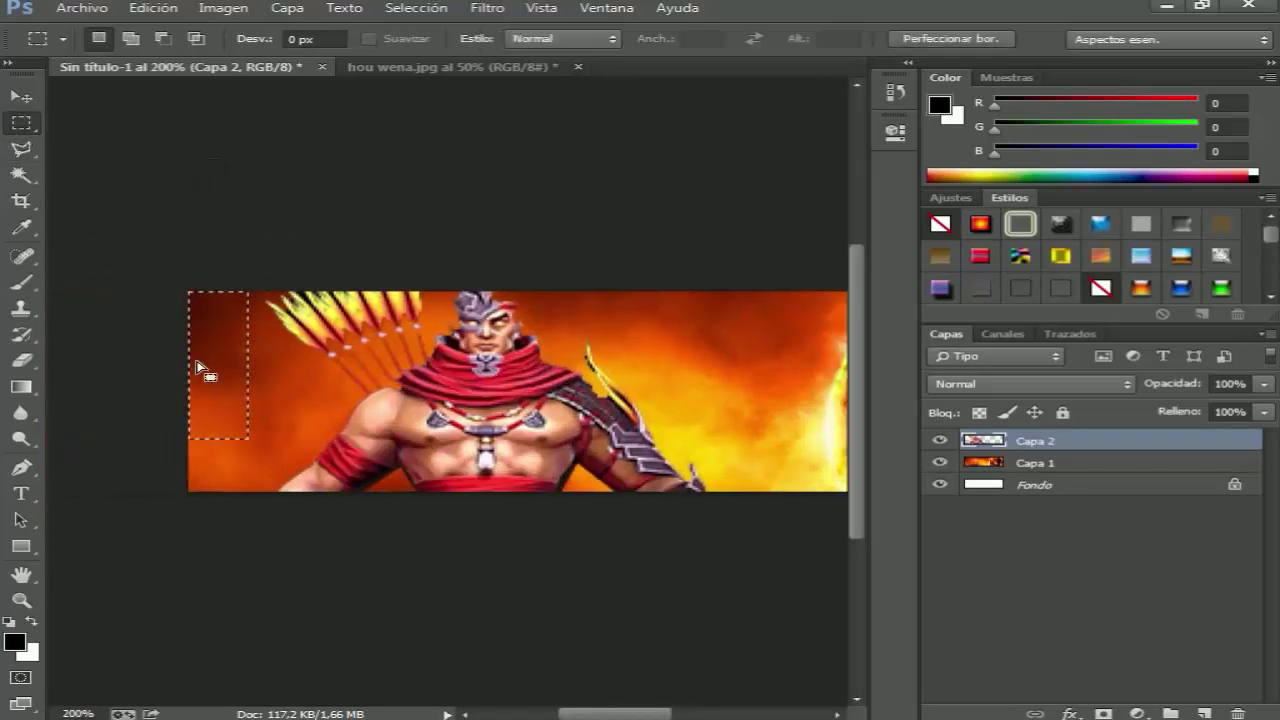
{"action": "left_click", "coordinate": [234, 428]}
{"action": "key", "text": "ctrl+minus"}
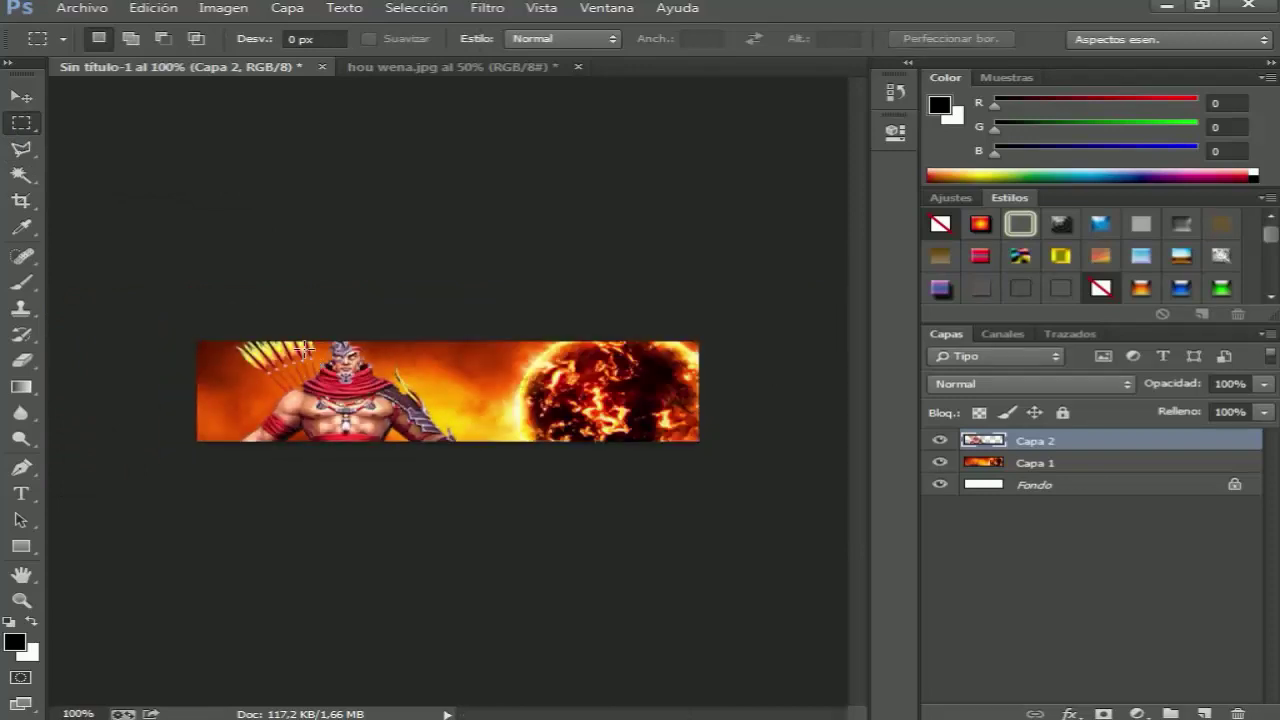
{"action": "left_click", "coordinate": [21, 98]}
{"action": "left_click_drag", "start_coordinate": [314, 418], "coordinate": [249, 420]}
Try Luz intensa and Superponer blend modes on Capa 2, then keep Normal
{"action": "right_click", "coordinate": [1057, 440]}
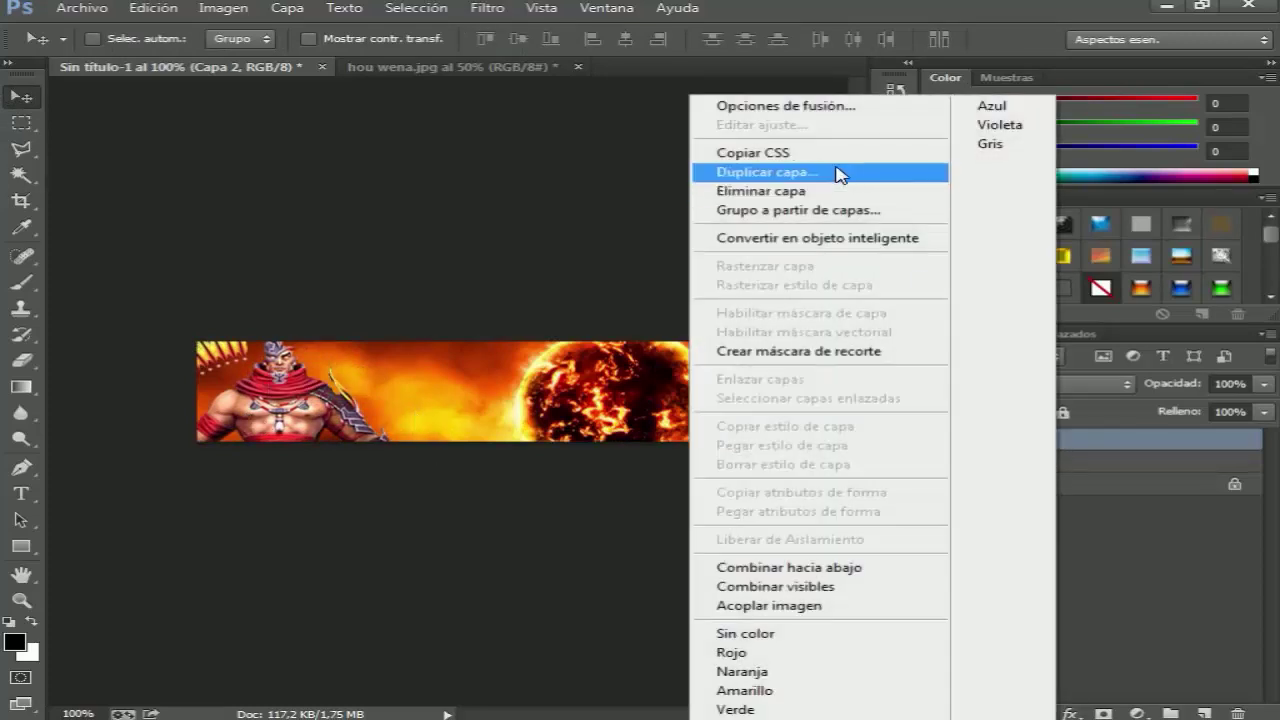
{"action": "left_click", "coordinate": [800, 108]}
{"action": "left_click_drag", "start_coordinate": [703, 218], "coordinate": [859, 211]}
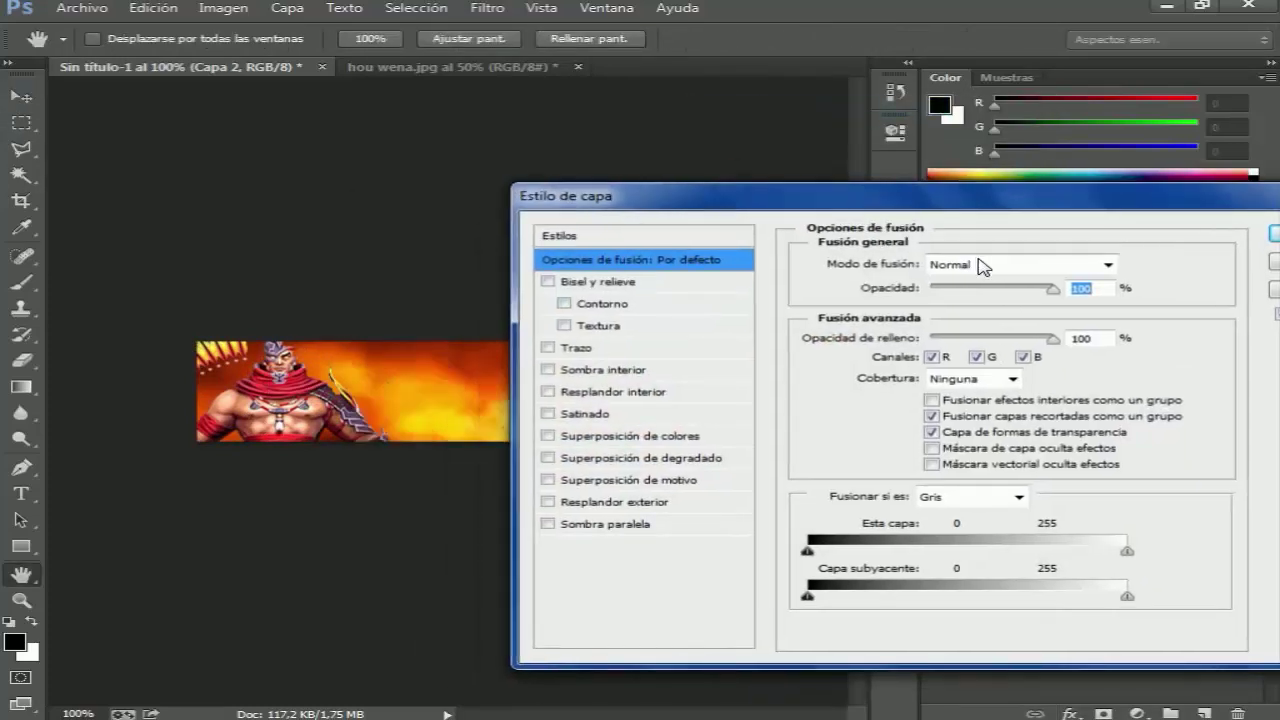
{"action": "left_click", "coordinate": [980, 264]}
{"action": "left_click", "coordinate": [985, 291]}
{"action": "left_click", "coordinate": [980, 262]}
{"action": "left_click", "coordinate": [985, 245]}
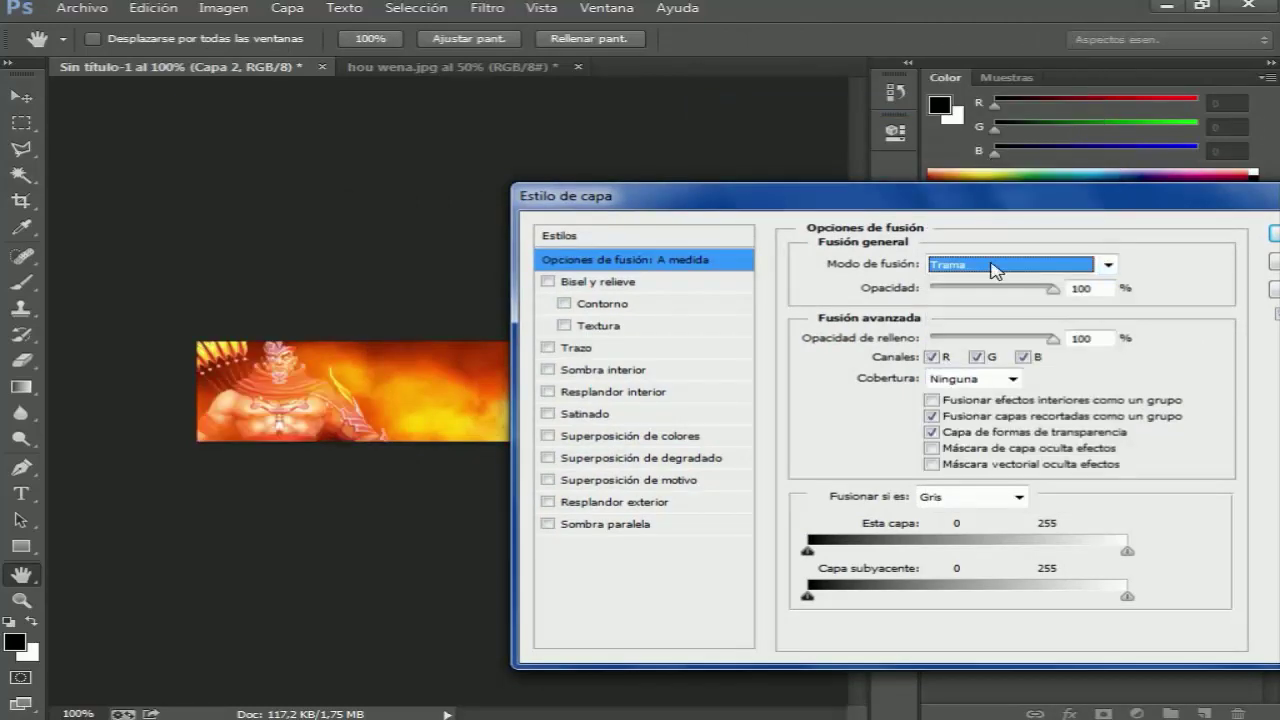
{"action": "left_click", "coordinate": [1000, 264]}
{"action": "left_click", "coordinate": [955, 4]}
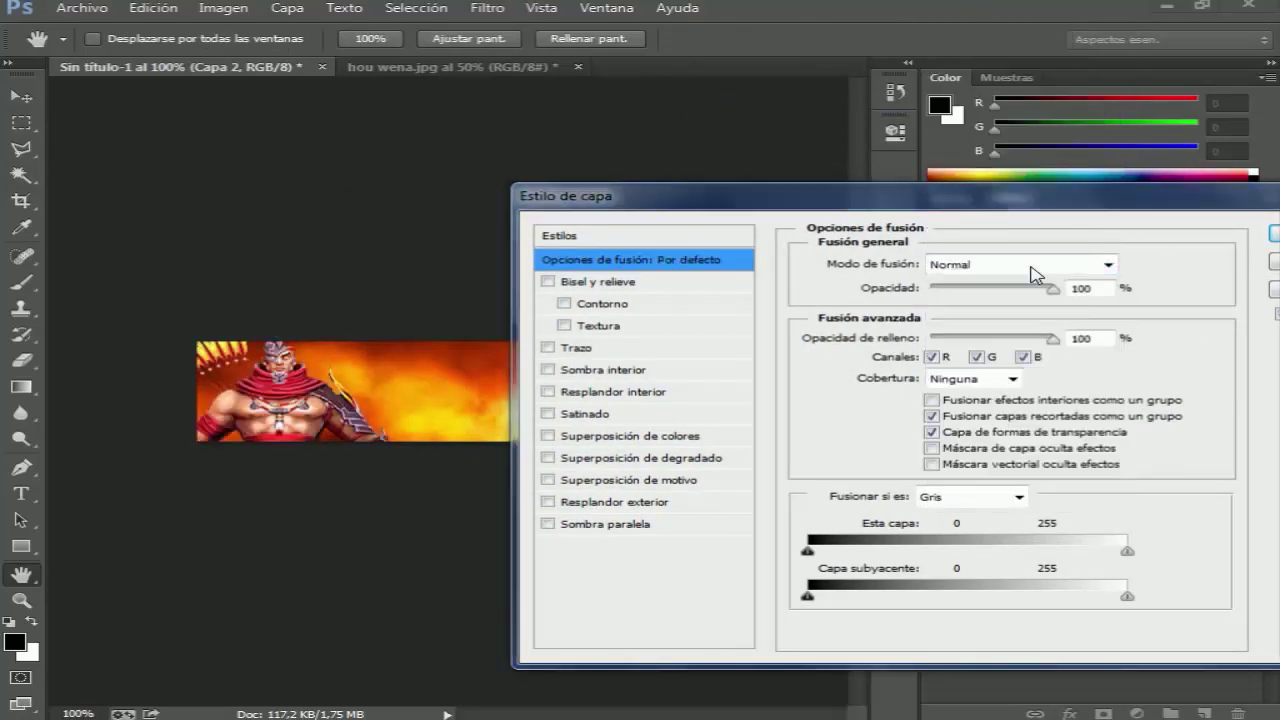
{"action": "left_click_drag", "start_coordinate": [700, 196], "coordinate": [365, 177]}
{"action": "left_click", "coordinate": [971, 211]}
Duplicate Capa 2 and shift the copy to the right
{"action": "right_click", "coordinate": [1063, 451]}
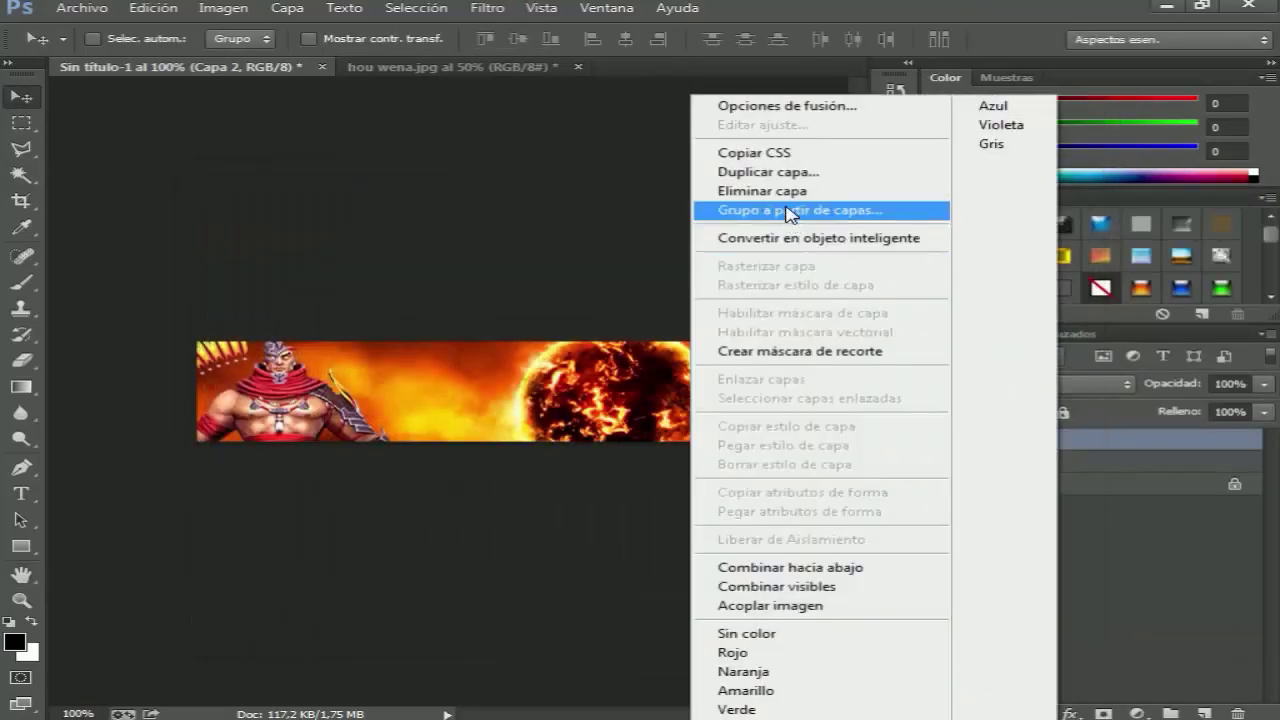
{"action": "left_click", "coordinate": [768, 171]}
{"action": "left_click", "coordinate": [868, 218]}
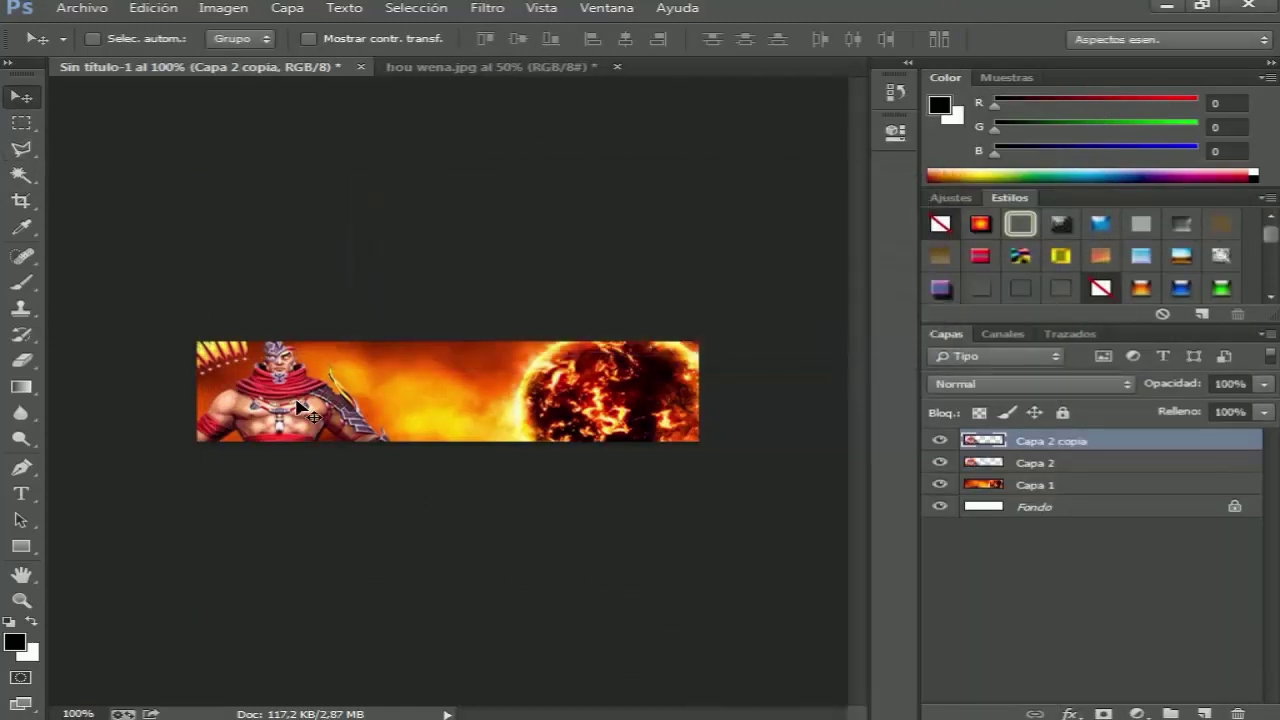
{"action": "left_click_drag", "start_coordinate": [298, 405], "coordinate": [343, 405]}
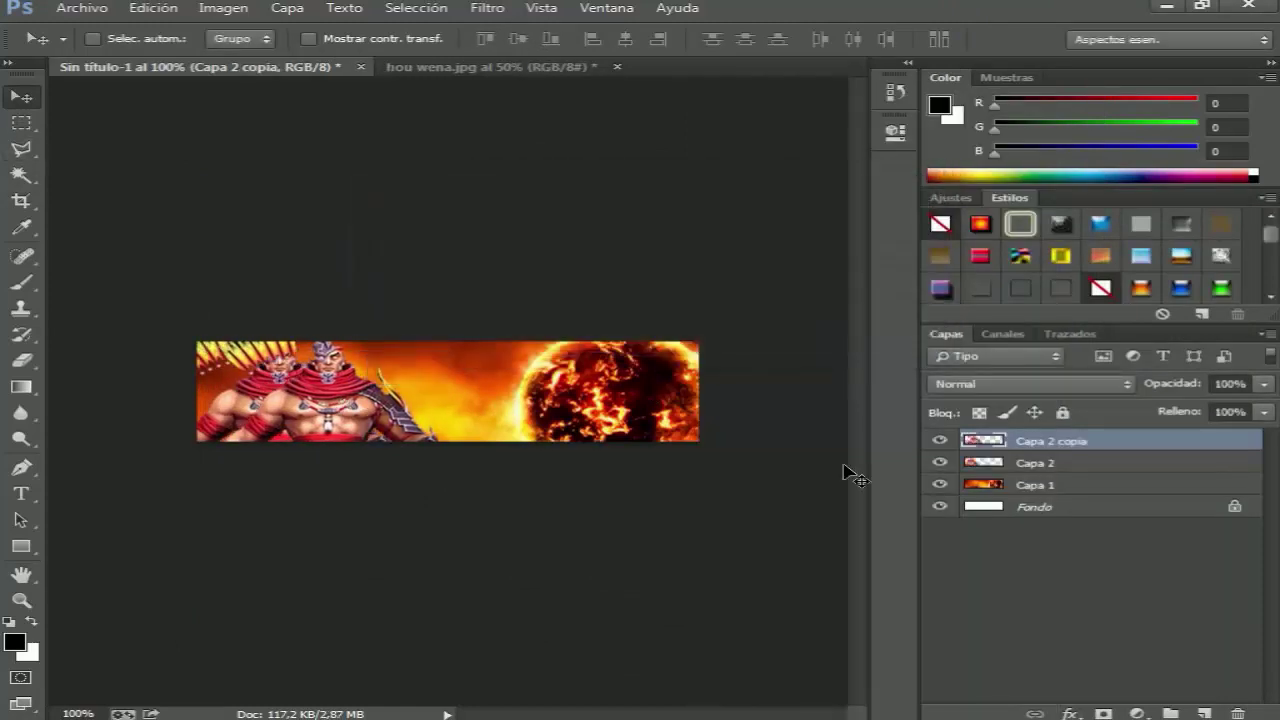
Set Capa 2 copia's blend mode to Sobreexponer color and nudge it sideways
{"action": "right_click", "coordinate": [1090, 448]}
{"action": "left_click", "coordinate": [829, 106]}
{"action": "left_click_drag", "start_coordinate": [640, 177], "coordinate": [1040, 145]}
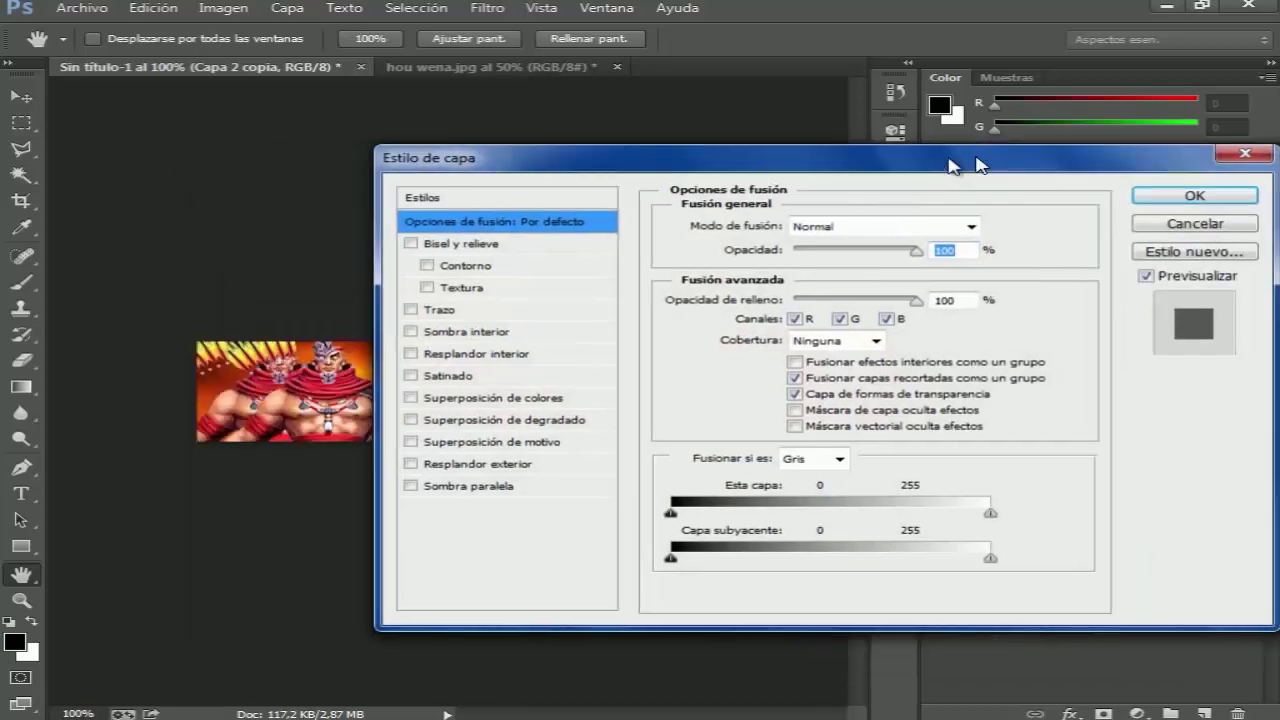
{"action": "left_click", "coordinate": [1100, 214]}
{"action": "left_click", "coordinate": [1090, 385]}
{"action": "left_click", "coordinate": [1066, 215]}
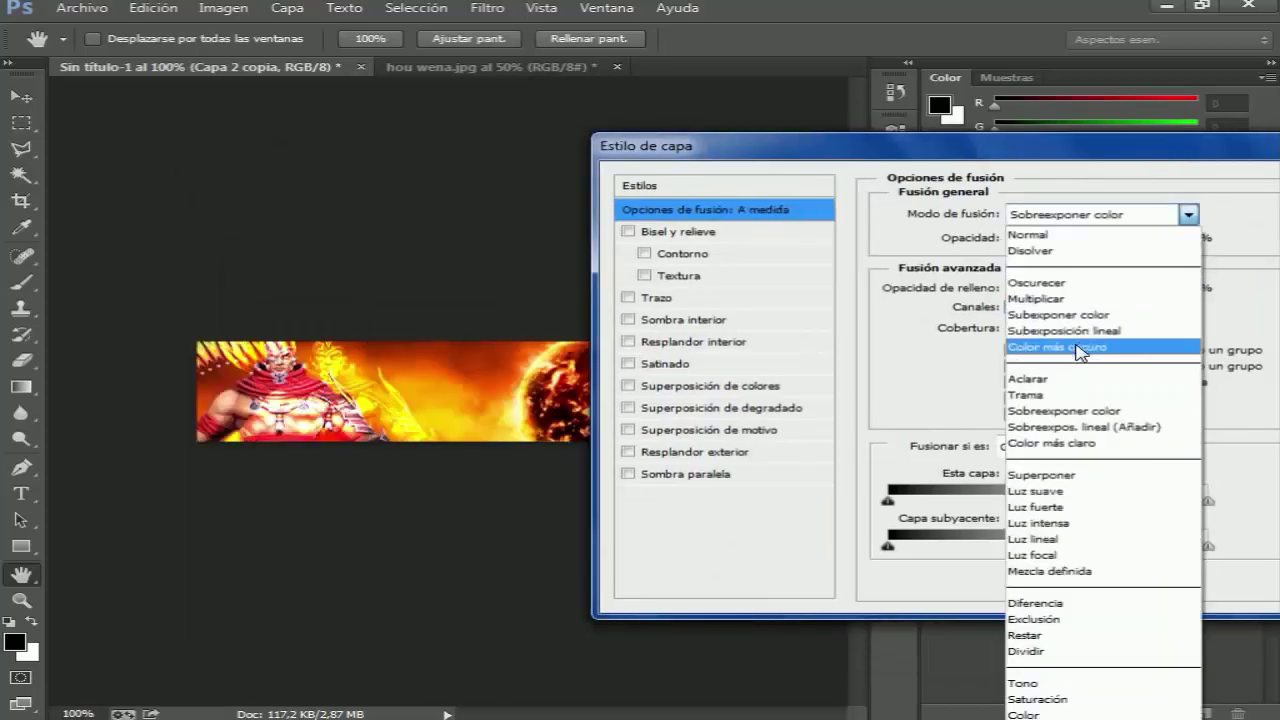
{"action": "left_click", "coordinate": [968, 194]}
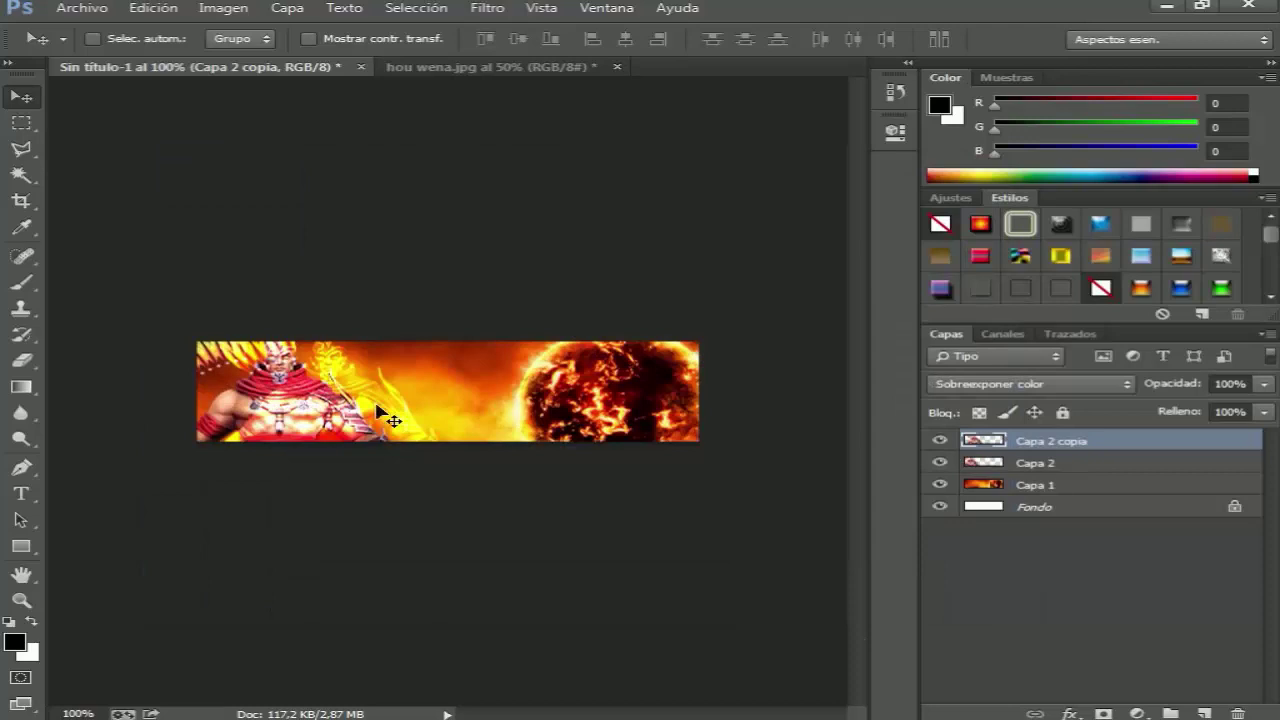
{"action": "mouse_move", "coordinate": [386, 408]}
{"action": "left_mouse_down"}
{"action": "mouse_move", "coordinate": [362, 411]}
{"action": "mouse_move", "coordinate": [359, 379]}
{"action": "mouse_move", "coordinate": [657, 398]}
{"action": "mouse_move", "coordinate": [629, 403]}
{"action": "mouse_move", "coordinate": [644, 409]}
{"action": "left_mouse_up"}
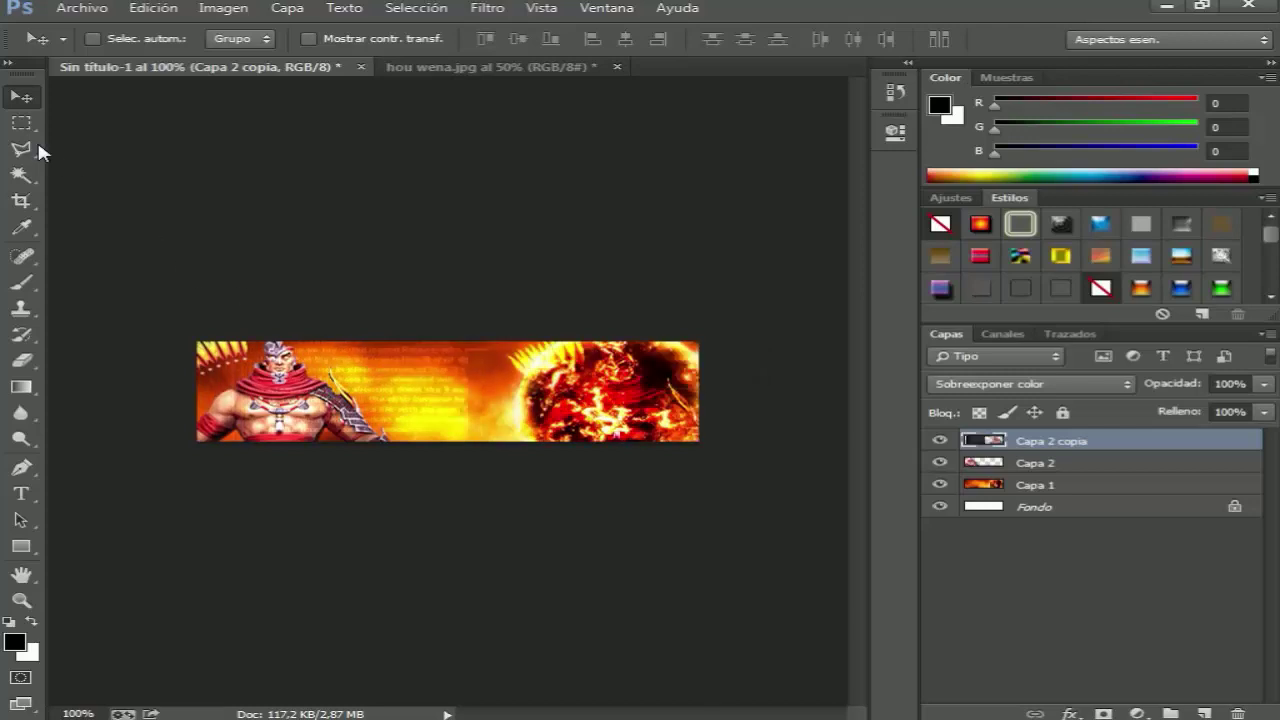
Draw and clear rectangular selections over the banner's left part
{"action": "left_click", "coordinate": [21, 122]}
{"action": "left_click_drag", "start_coordinate": [160, 246], "coordinate": [515, 434]}
{"action": "left_click", "coordinate": [443, 401]}
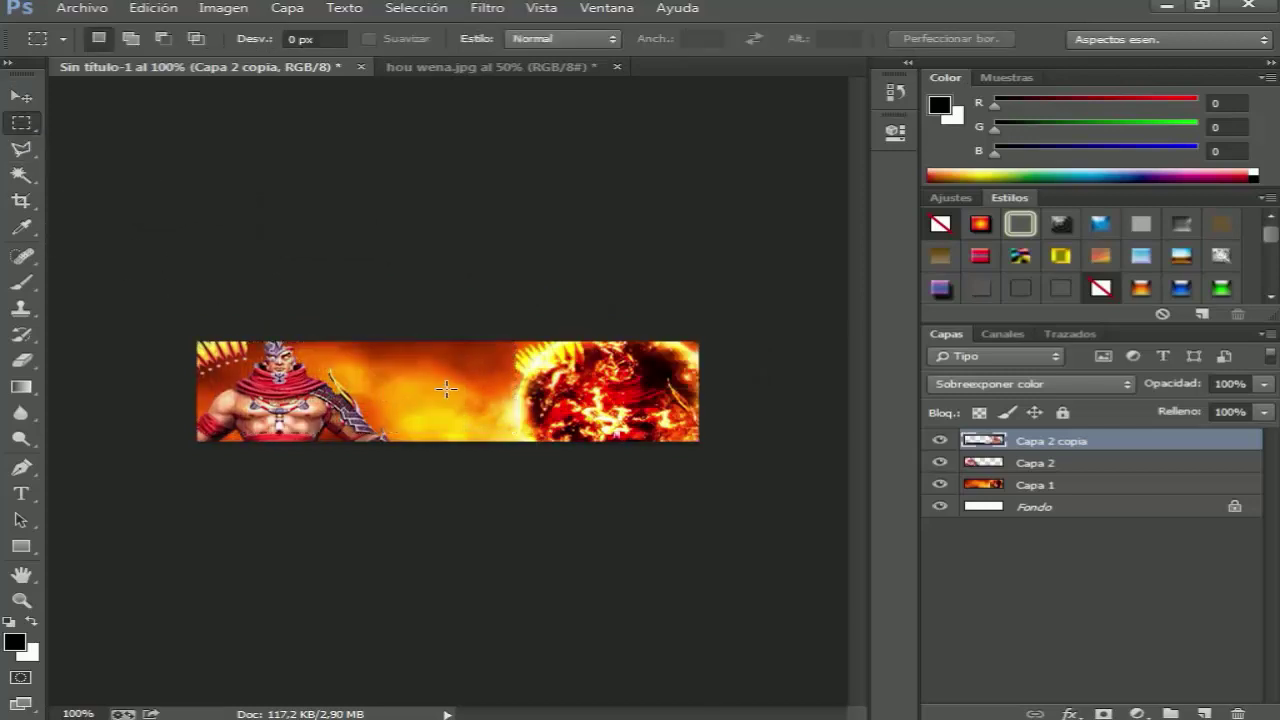
{"action": "left_click_drag", "start_coordinate": [476, 376], "coordinate": [197, 474]}
{"action": "left_click", "coordinate": [451, 433]}
Delete Capa 2 copia and draw a Hou Yi text box across the banner's middle
{"action": "key", "text": "Delete"}
{"action": "left_click", "coordinate": [21, 493]}
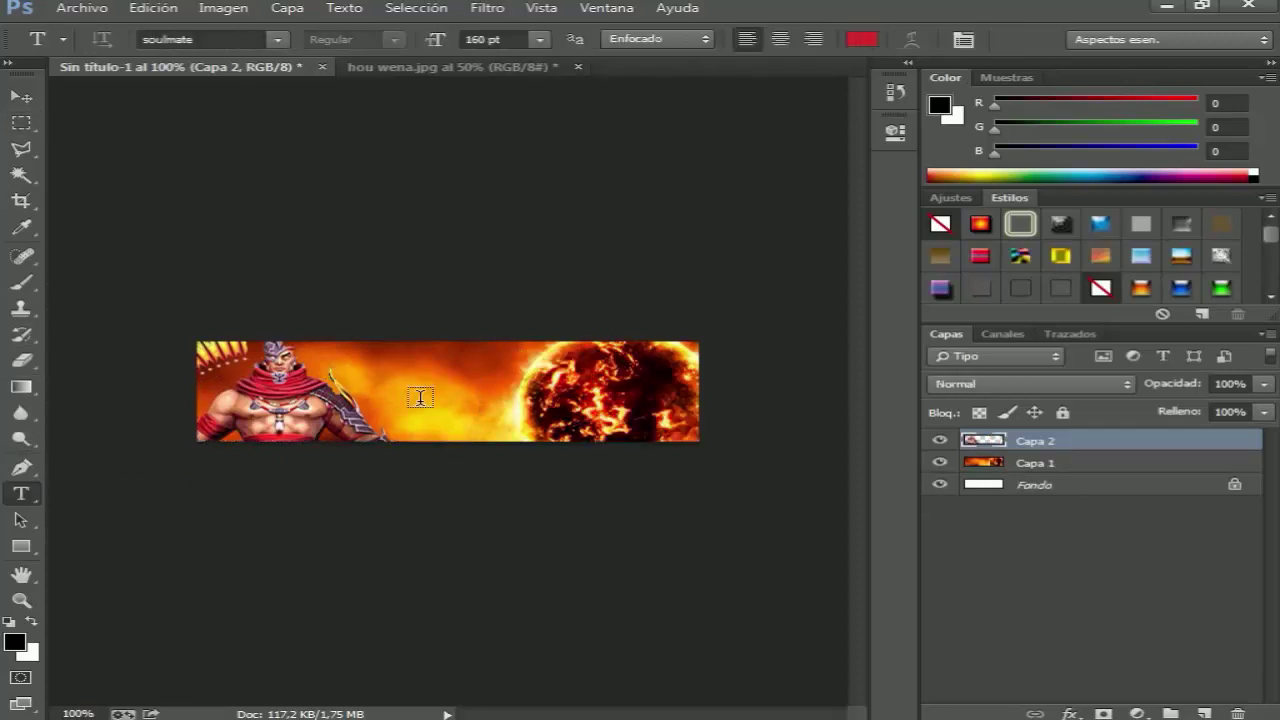
{"action": "left_click_drag", "start_coordinate": [350, 351], "coordinate": [561, 438]}
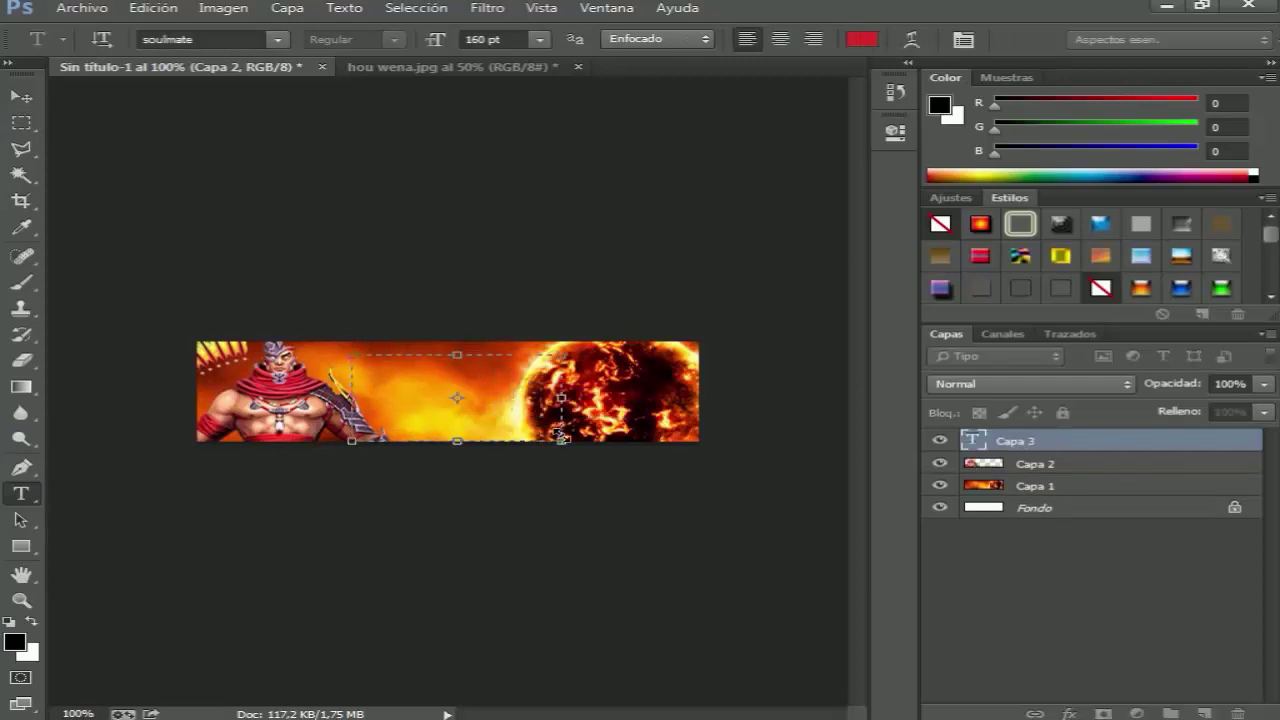
{"action": "left_click", "coordinate": [540, 39]}
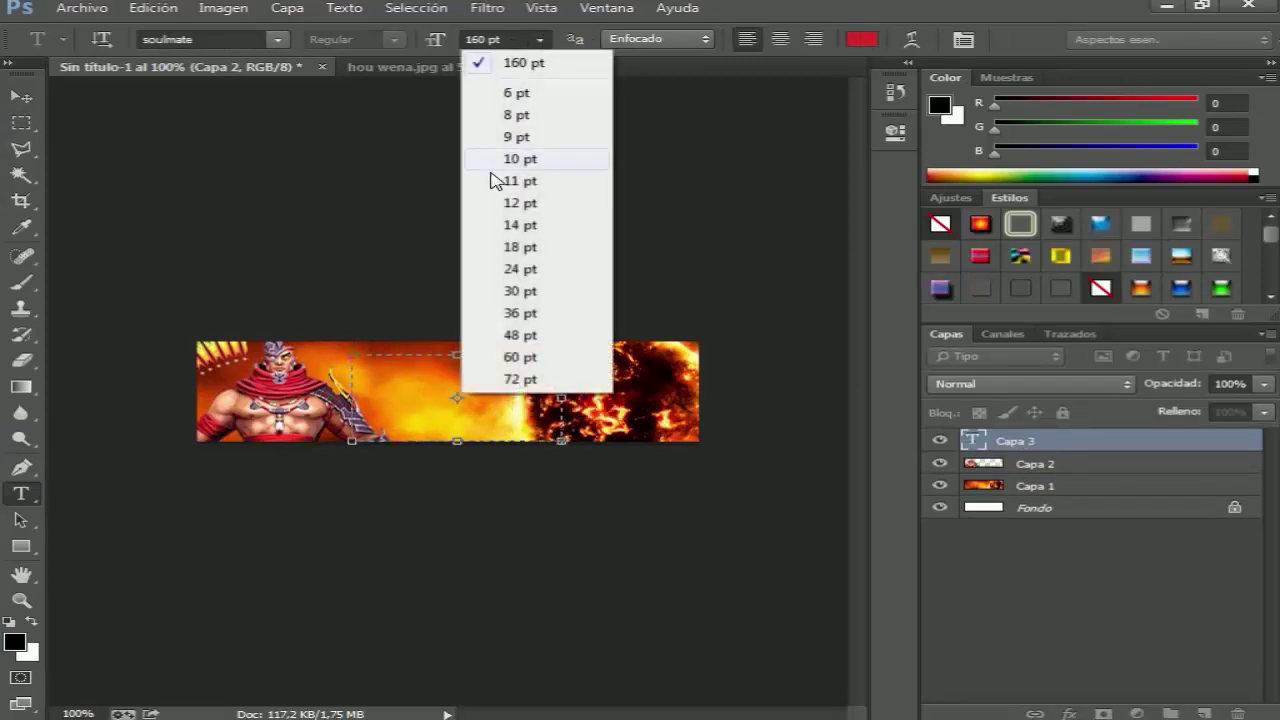
{"action": "left_click", "coordinate": [491, 203]}
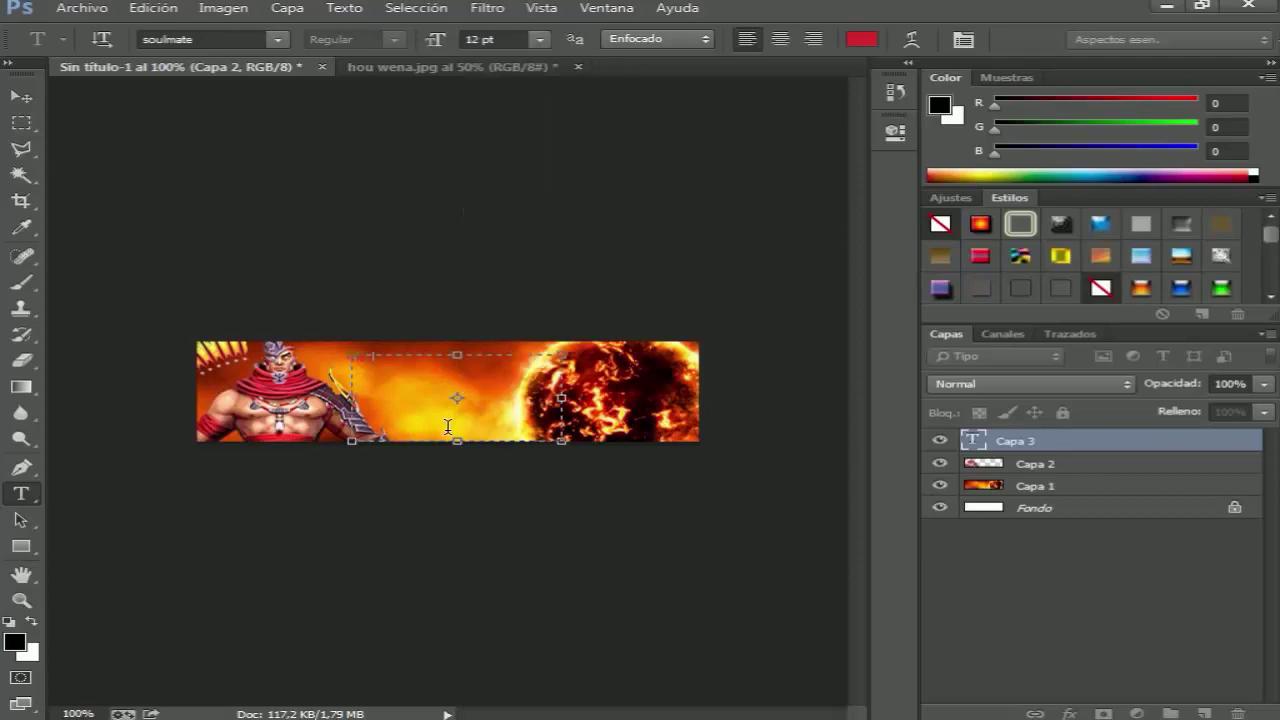
Set the Hou Yi title to 48 pt, commit it, and move it slightly down
{"action": "left_click", "coordinate": [546, 38]}
{"action": "left_click", "coordinate": [551, 309]}
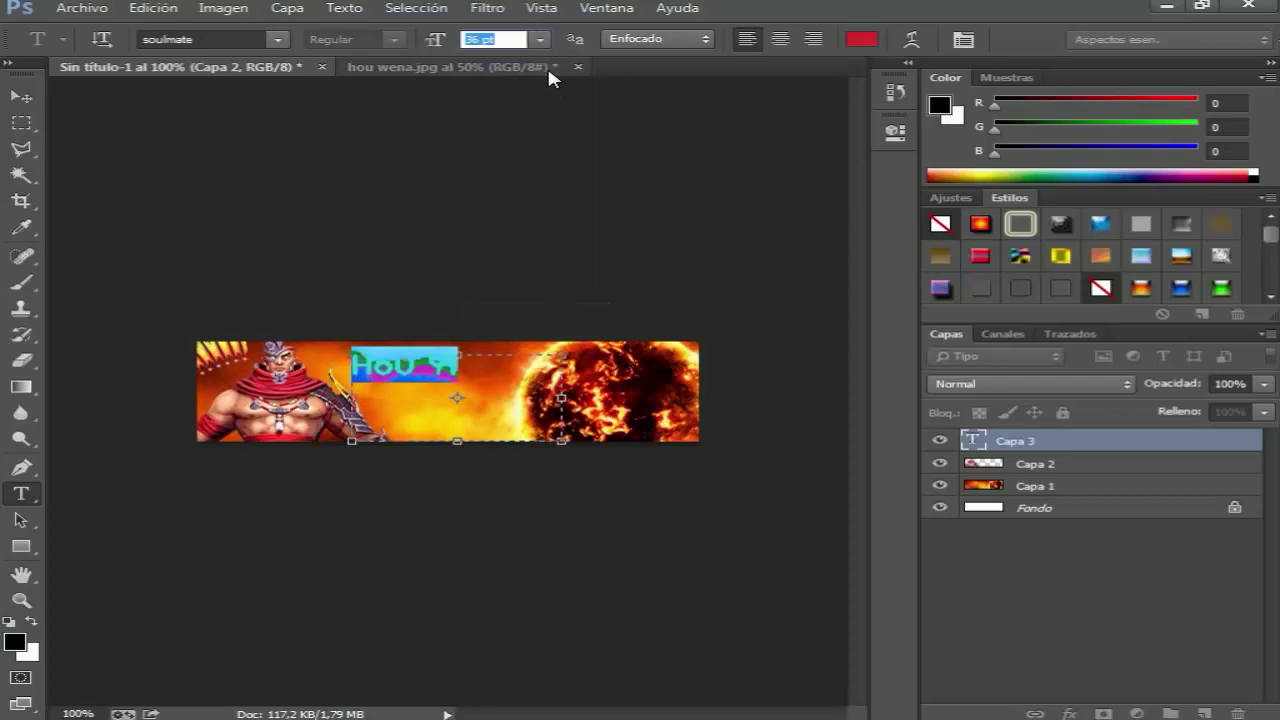
{"action": "left_click", "coordinate": [540, 39]}
{"action": "left_click", "coordinate": [540, 379]}
{"action": "left_click", "coordinate": [540, 39]}
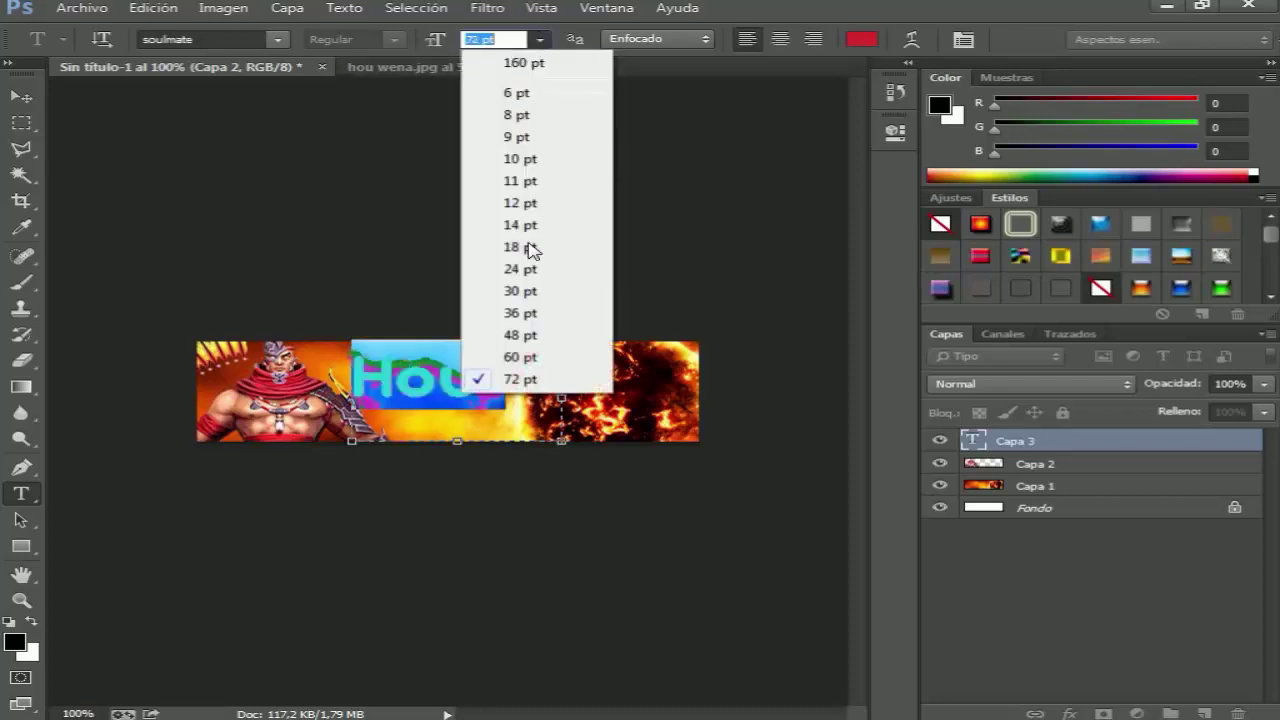
{"action": "left_click", "coordinate": [528, 335]}
{"action": "left_click", "coordinate": [30, 100]}
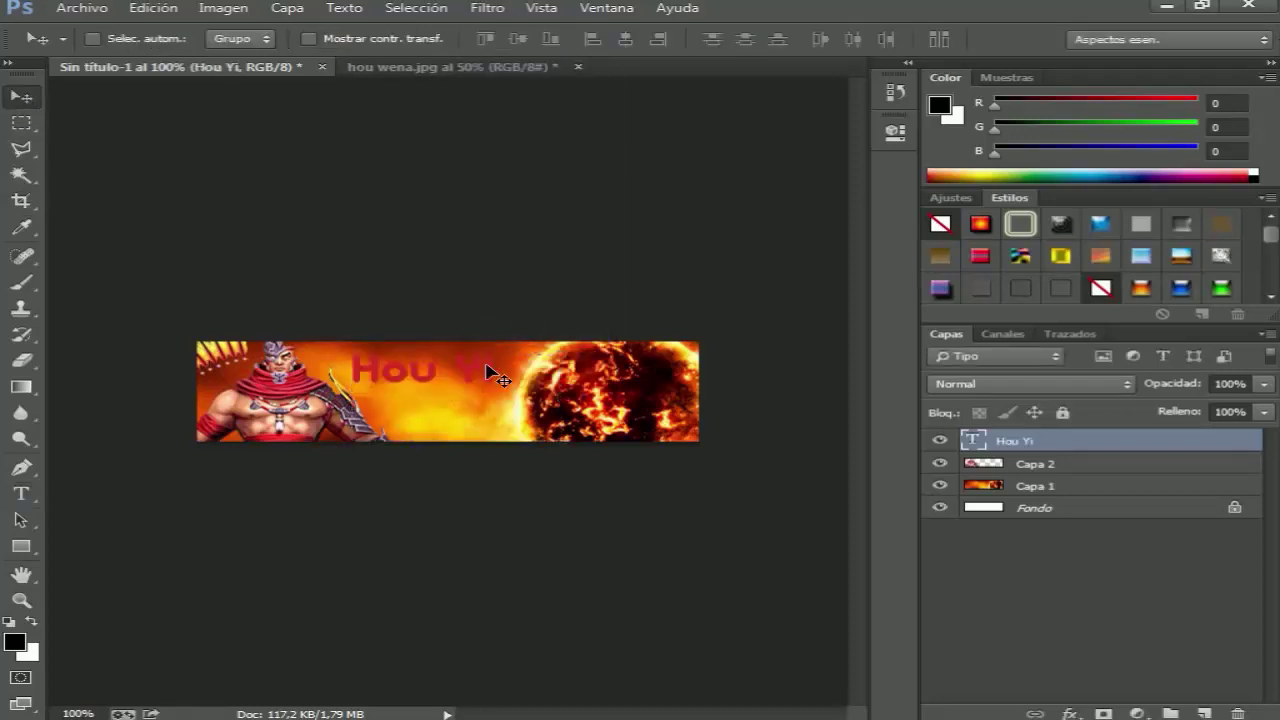
{"action": "left_click_drag", "start_coordinate": [486, 366], "coordinate": [491, 386]}
Apply a green bevelled preset style from the Styles panel to the Hou Yi title
{"action": "scroll", "coordinate": [1274, 248], "scroll_direction": "down", "scroll_amount": 2}
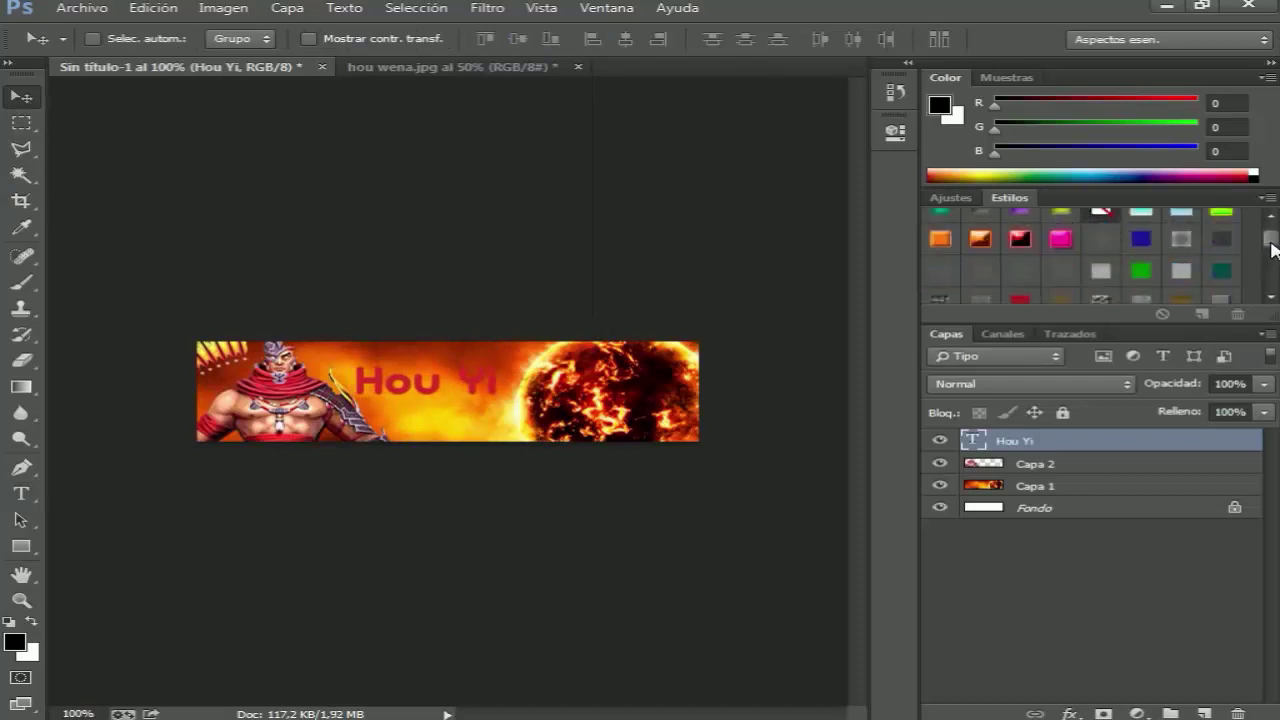
{"action": "left_click", "coordinate": [1139, 271]}
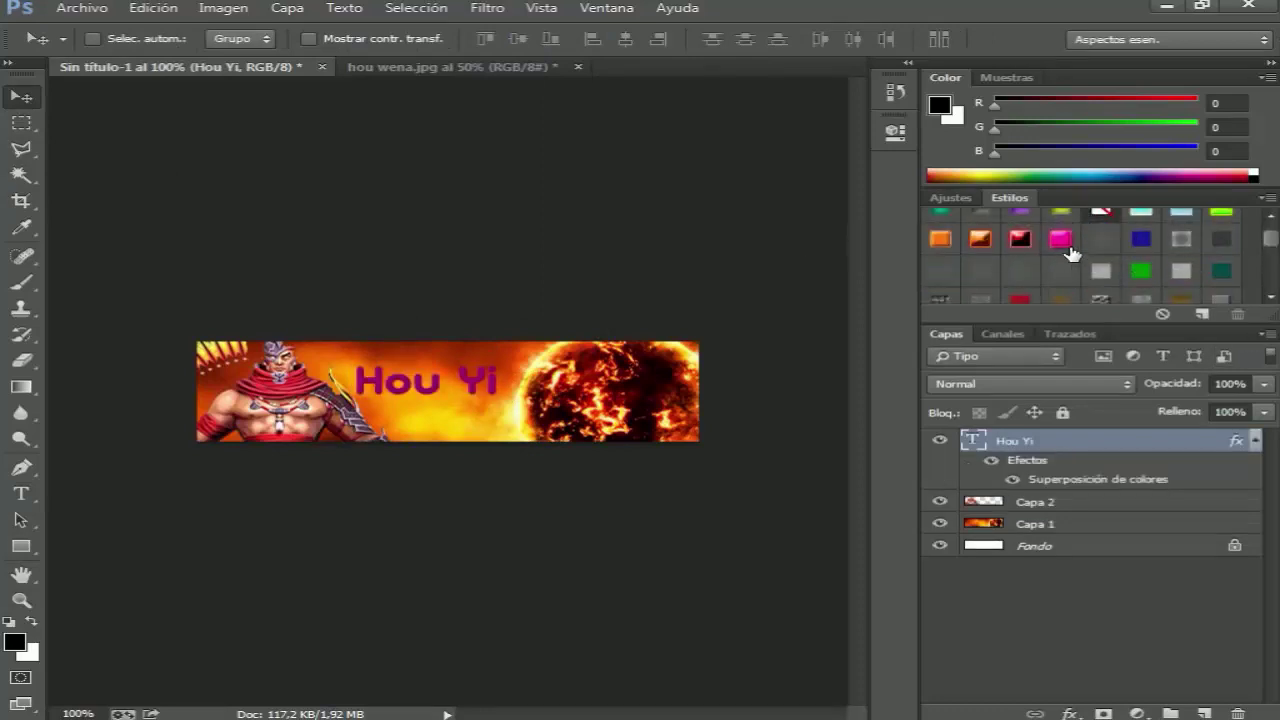
{"action": "left_click", "coordinate": [1062, 242]}
{"action": "left_click", "coordinate": [940, 212]}
Select the Hou Yi text and change its font to Dark World
{"action": "left_click", "coordinate": [20, 493]}
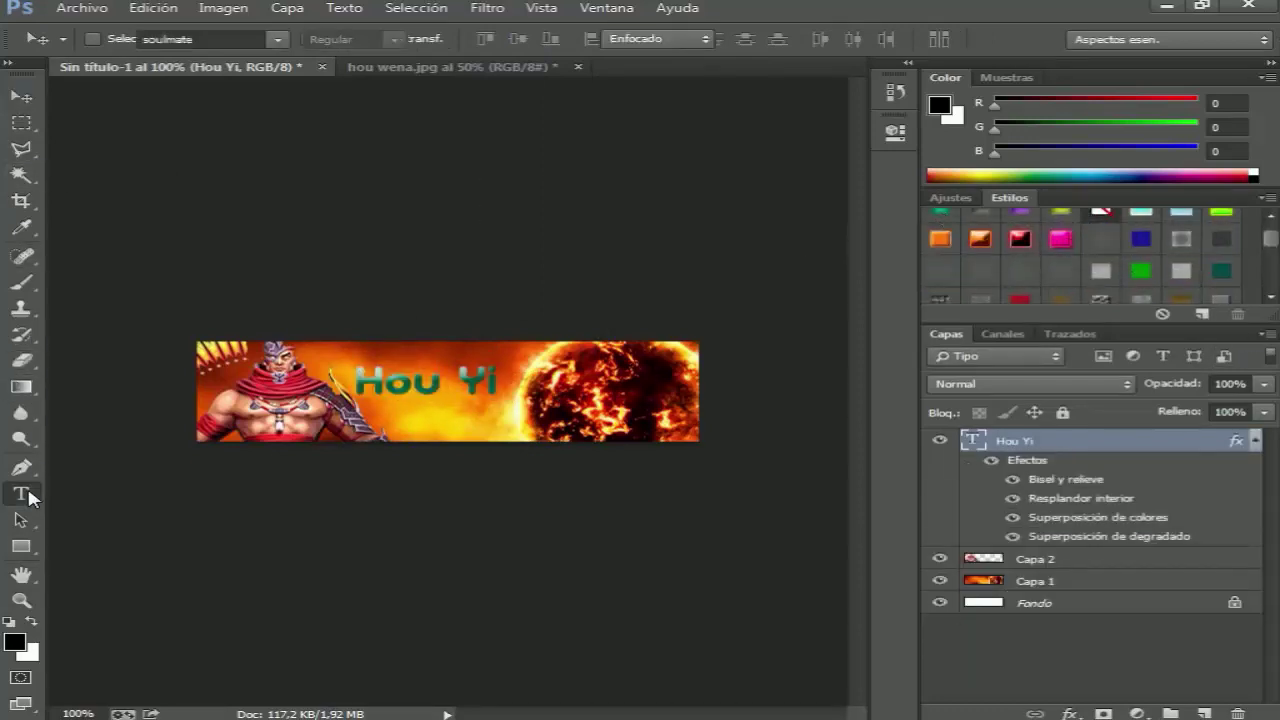
{"action": "left_click", "coordinate": [493, 381]}
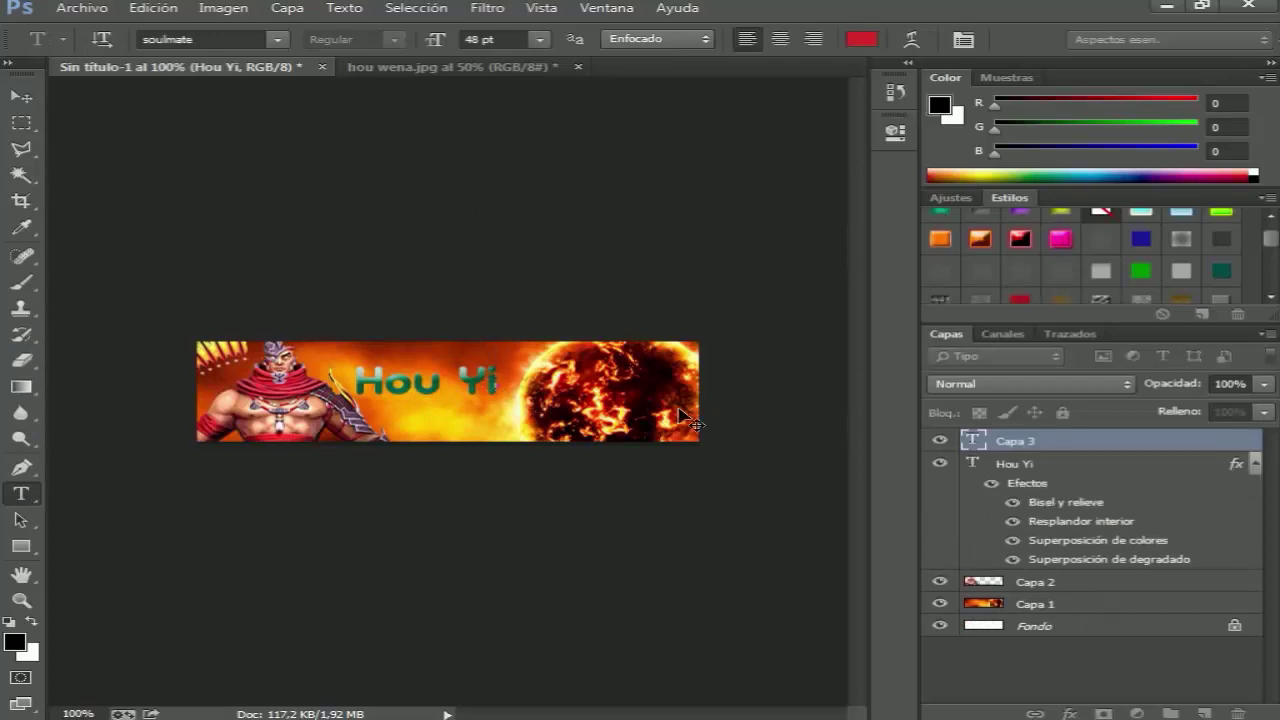
{"action": "left_click", "coordinate": [1040, 443]}
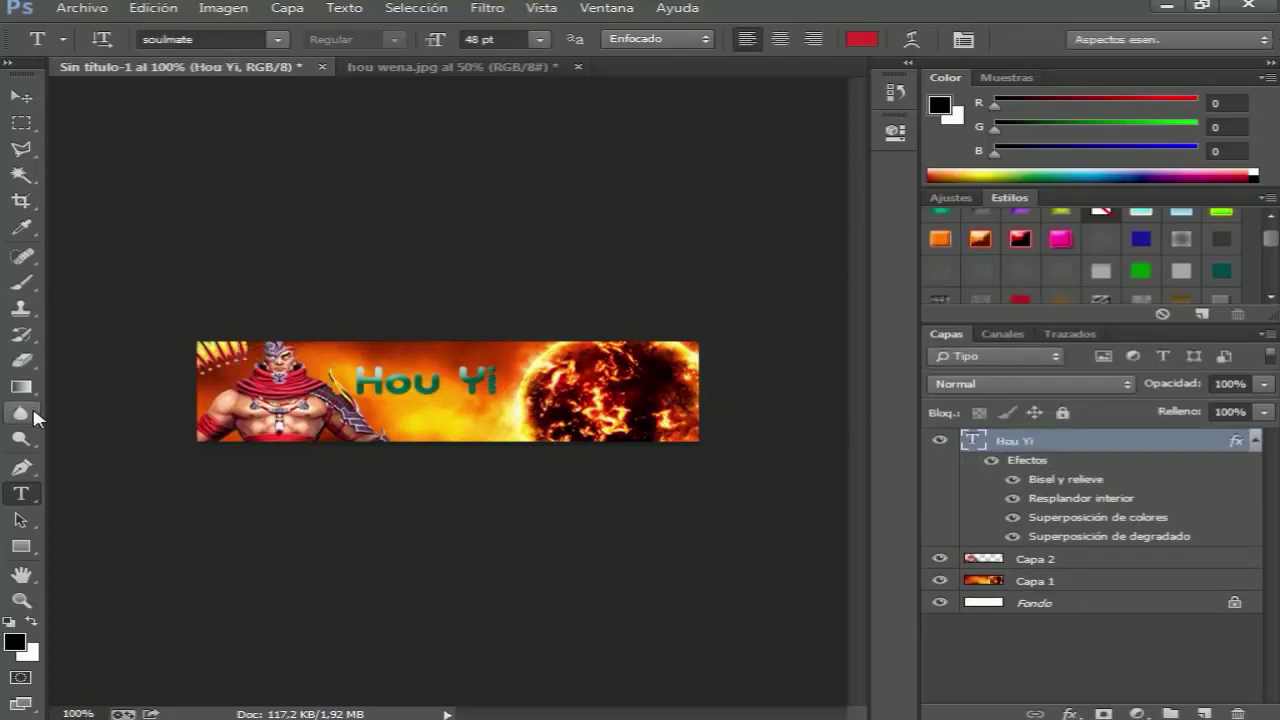
{"action": "left_click_drag", "start_coordinate": [491, 381], "coordinate": [183, 337]}
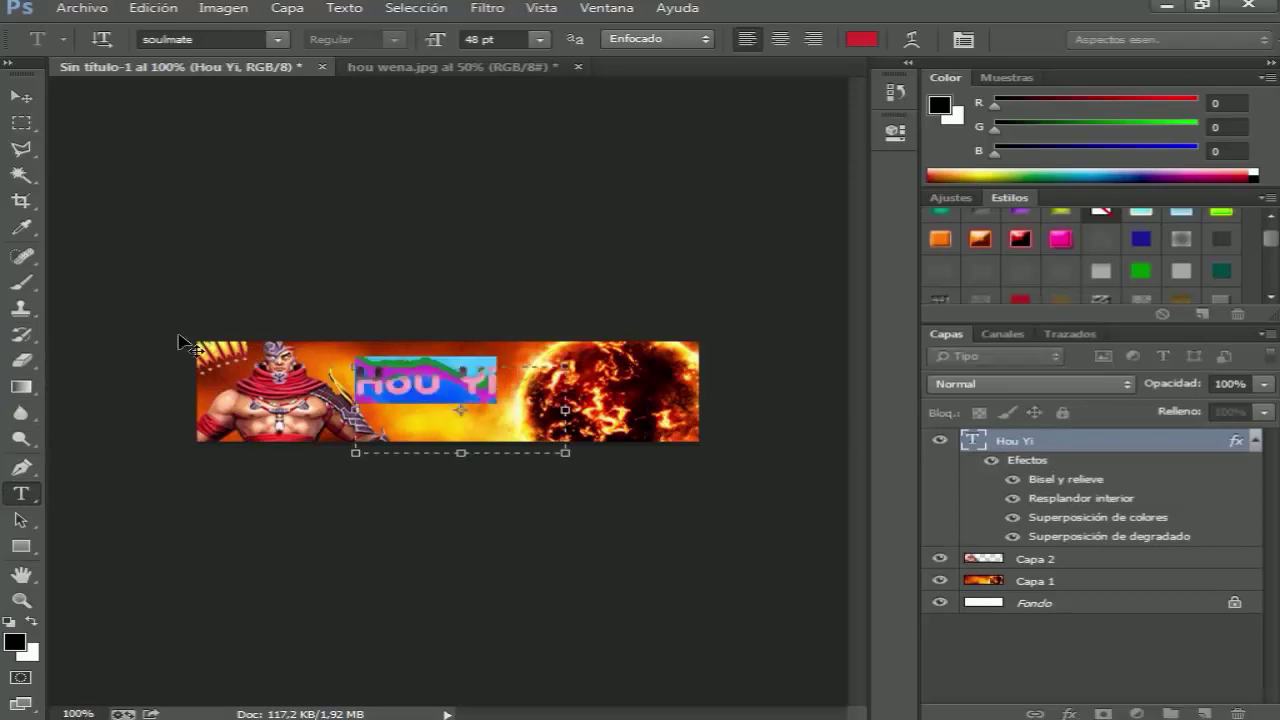
{"action": "left_click", "coordinate": [279, 40]}
{"action": "scroll", "coordinate": [553, 430], "scroll_direction": "down", "scroll_amount": 10}
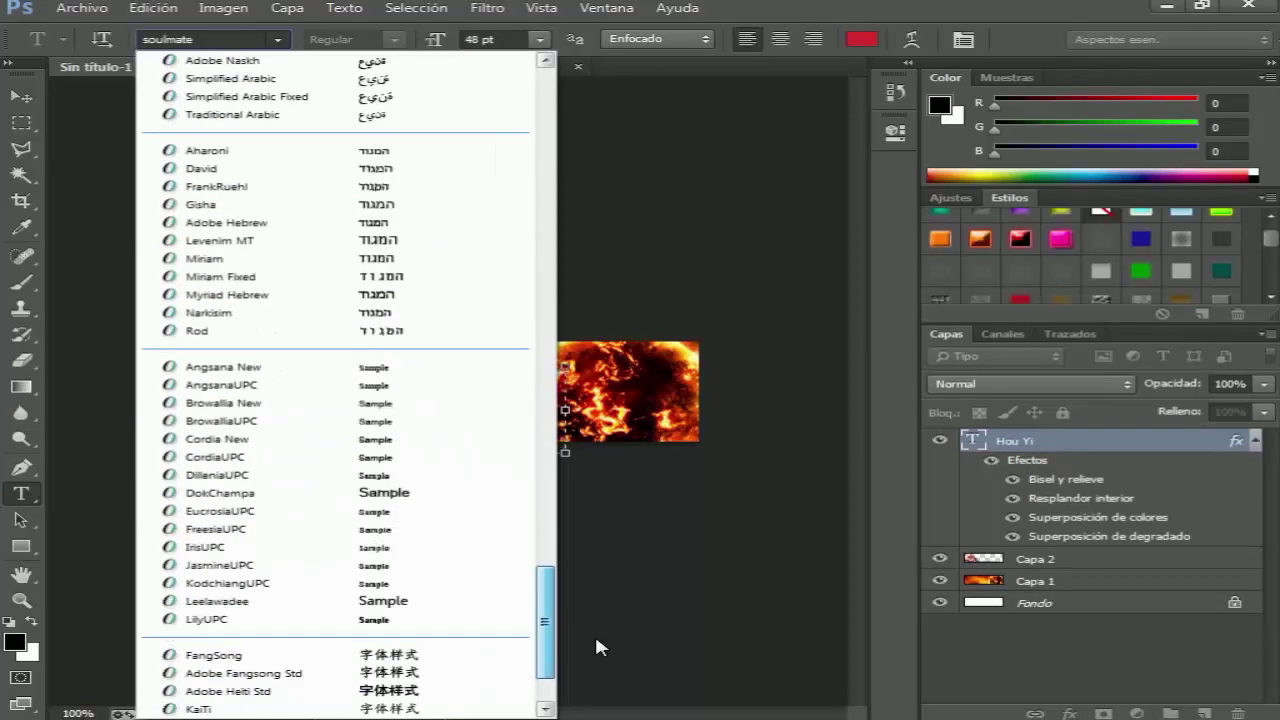
{"action": "scroll", "coordinate": [553, 430], "scroll_direction": "up", "scroll_amount": 10}
{"action": "scroll", "coordinate": [553, 430], "scroll_direction": "up", "scroll_amount": 3}
{"action": "left_click_drag", "start_coordinate": [553, 430], "coordinate": [550, 94]}
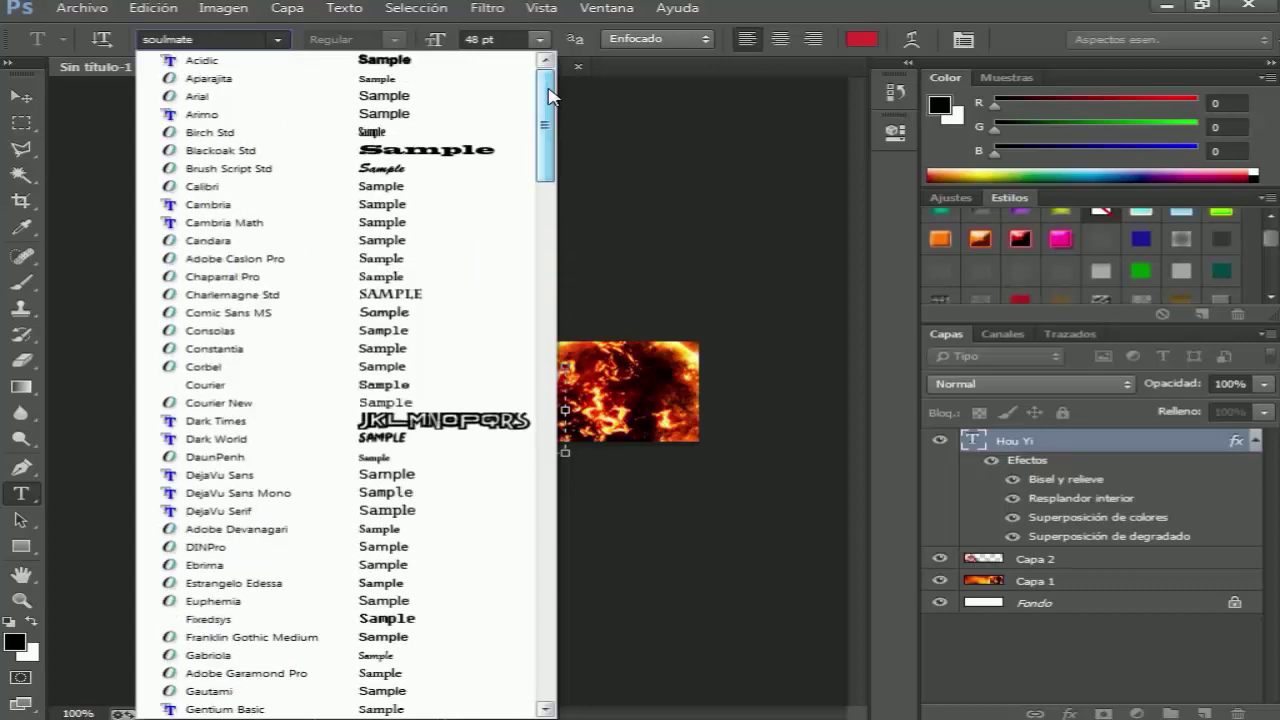
{"action": "left_click", "coordinate": [382, 436]}
Try several blue, white-outlined and dark textured preset styles on the HOU YI title
{"action": "left_click", "coordinate": [34, 100]}
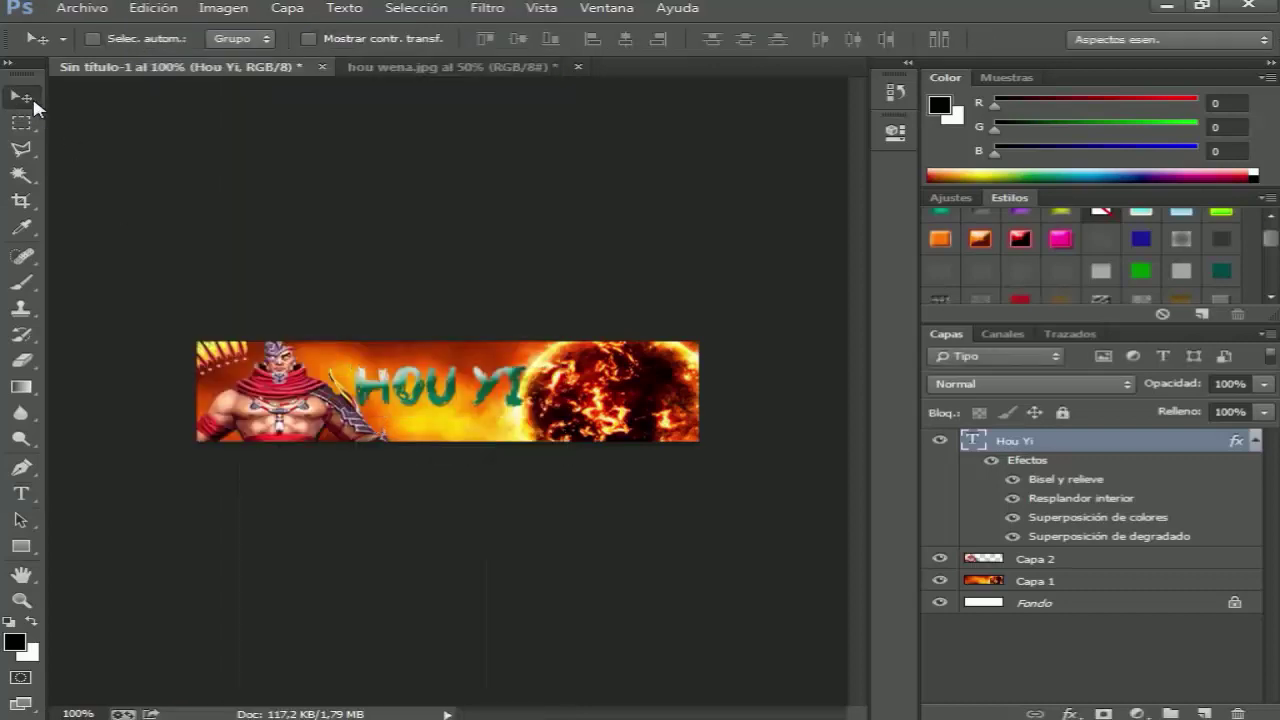
{"action": "scroll", "coordinate": [1100, 255], "scroll_direction": "down", "scroll_amount": 3}
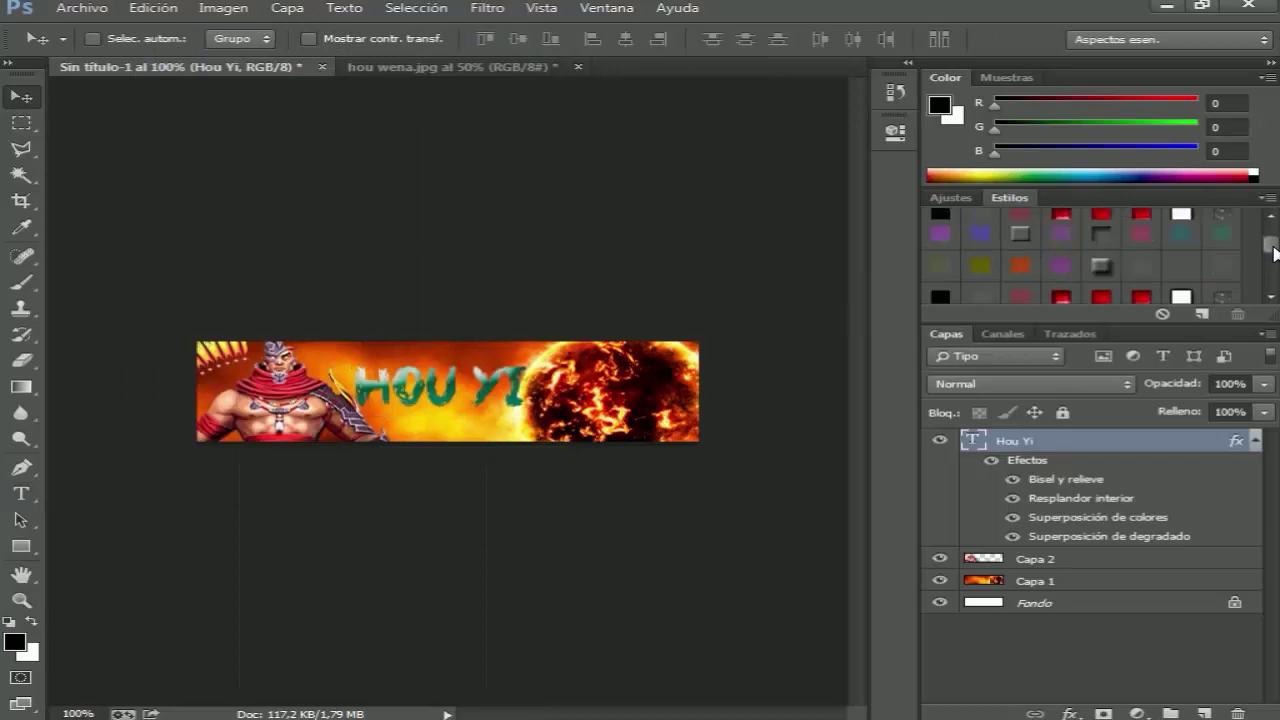
{"action": "left_click", "coordinate": [1181, 257]}
{"action": "scroll", "coordinate": [1190, 290], "scroll_direction": "down", "scroll_amount": 2}
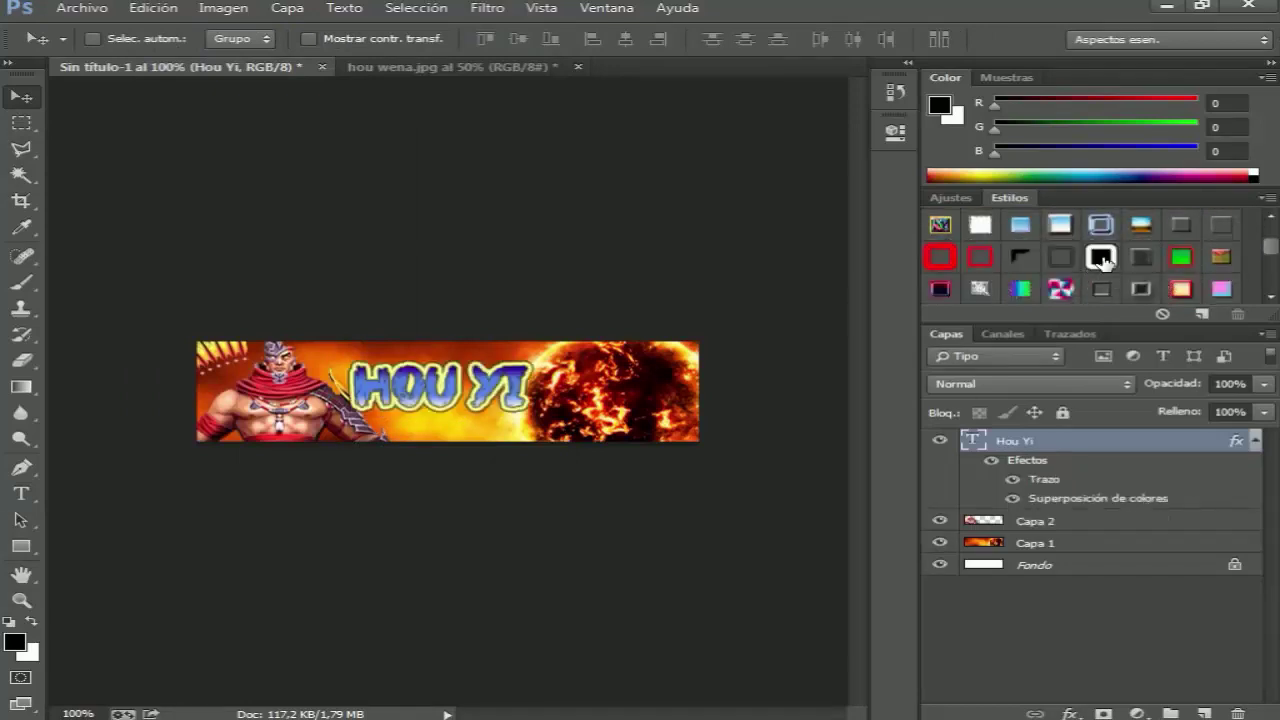
{"action": "left_click", "coordinate": [1103, 257]}
{"action": "scroll", "coordinate": [1150, 262], "scroll_direction": "down", "scroll_amount": 1}
{"action": "left_click", "coordinate": [1175, 258]}
{"action": "scroll", "coordinate": [1143, 257], "scroll_direction": "down", "scroll_amount": 1}
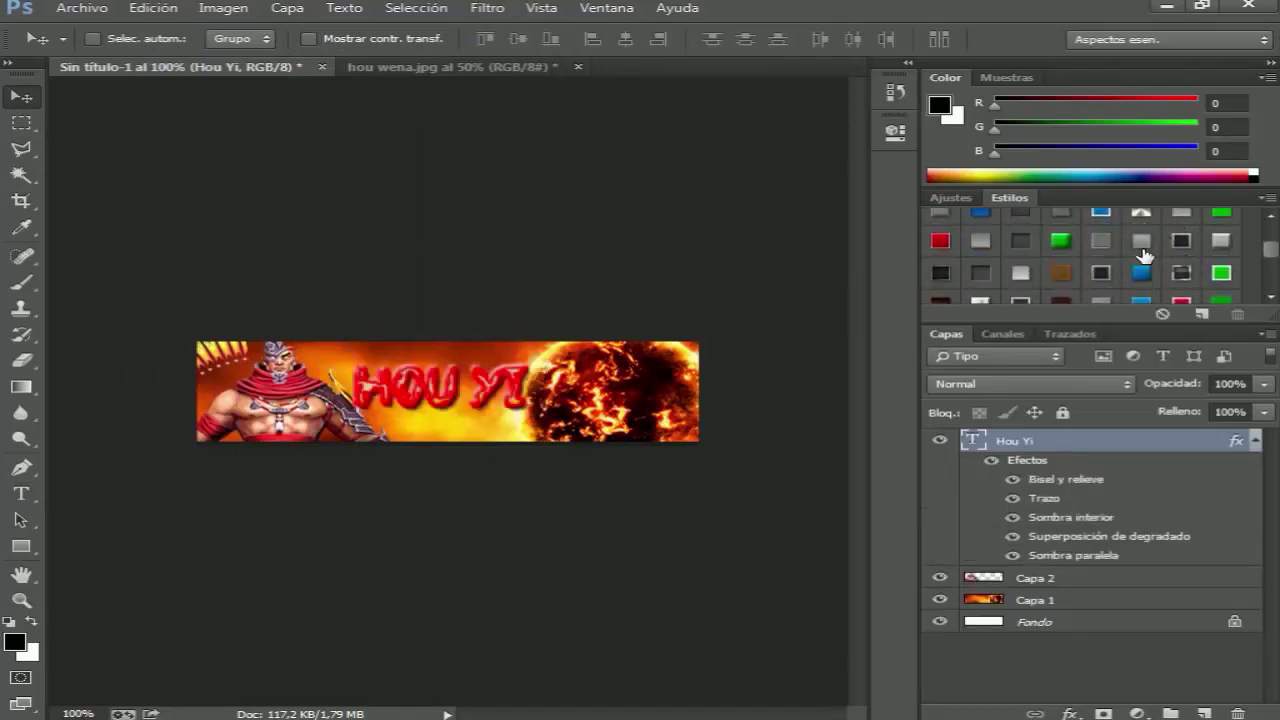
{"action": "left_click", "coordinate": [1103, 213]}
{"action": "left_click", "coordinate": [1141, 272]}
{"action": "scroll", "coordinate": [1140, 277], "scroll_direction": "down", "scroll_amount": 1}
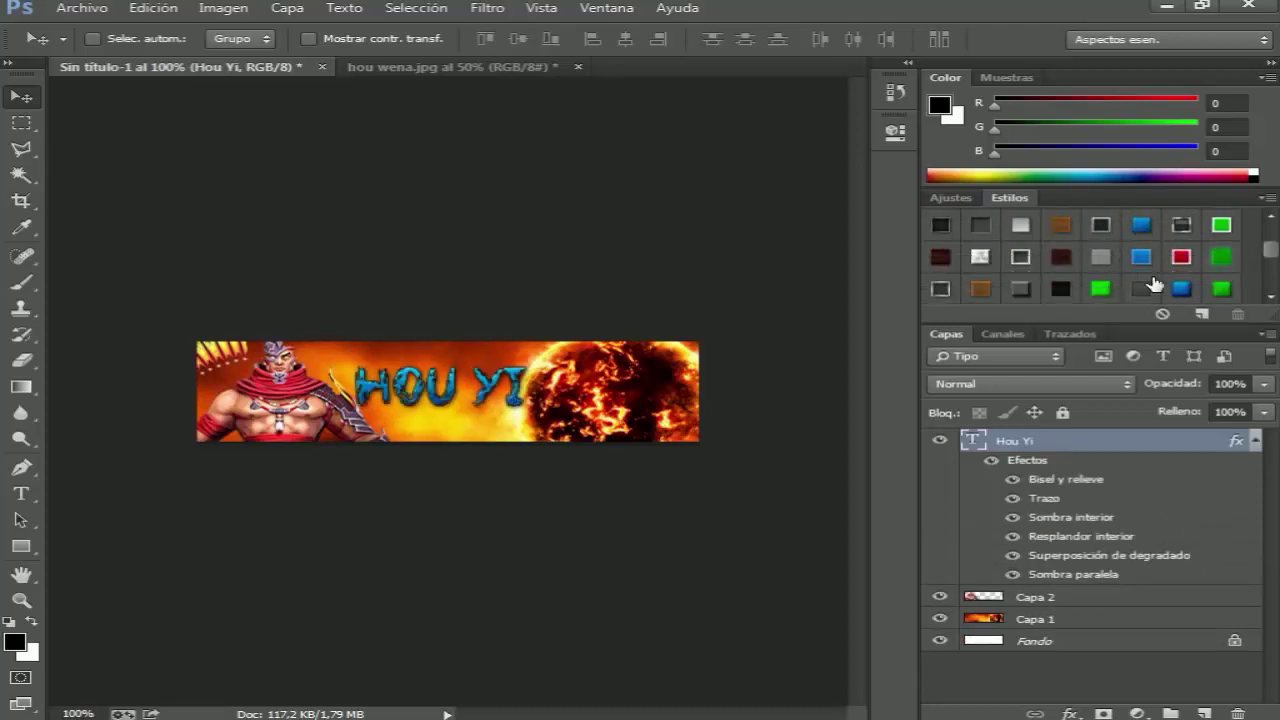
{"action": "left_click", "coordinate": [1181, 285]}
{"action": "left_click", "coordinate": [1176, 256]}
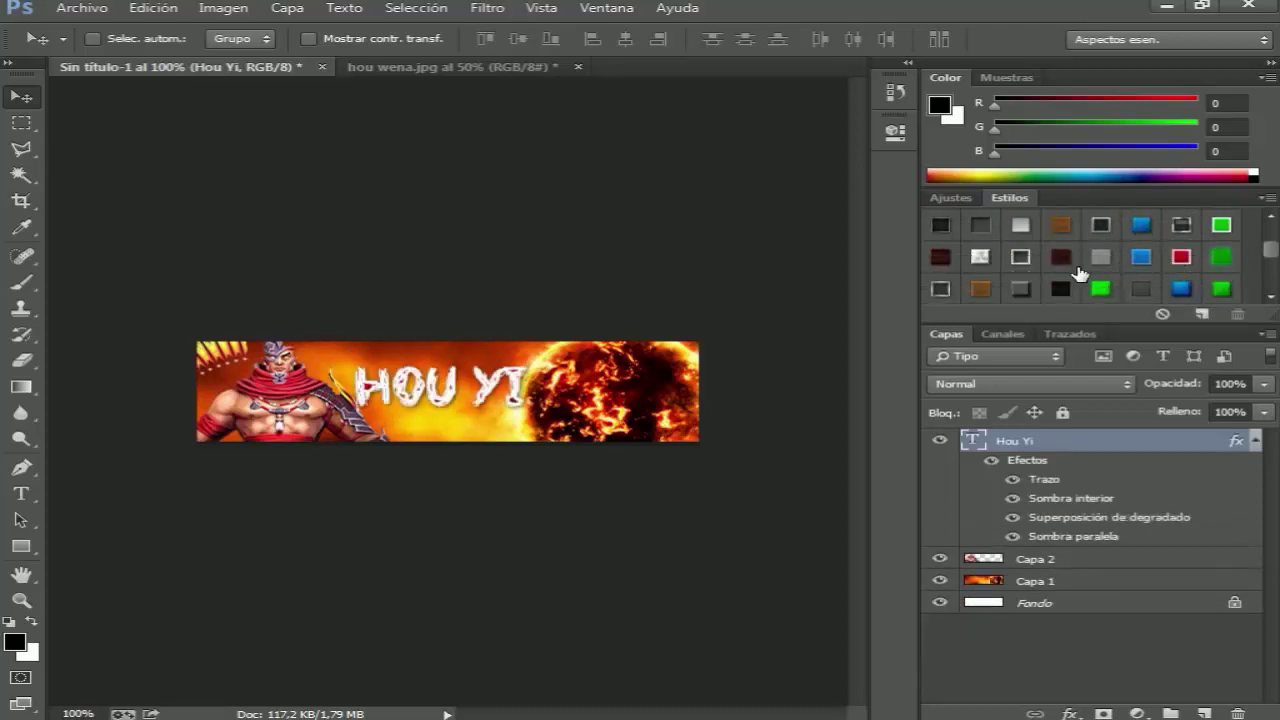
Settle on the golden bevelled preset style for HOU YI and add a new empty layer
{"action": "scroll", "coordinate": [1140, 260], "scroll_direction": "down", "scroll_amount": 3}
{"action": "left_click", "coordinate": [1141, 224]}
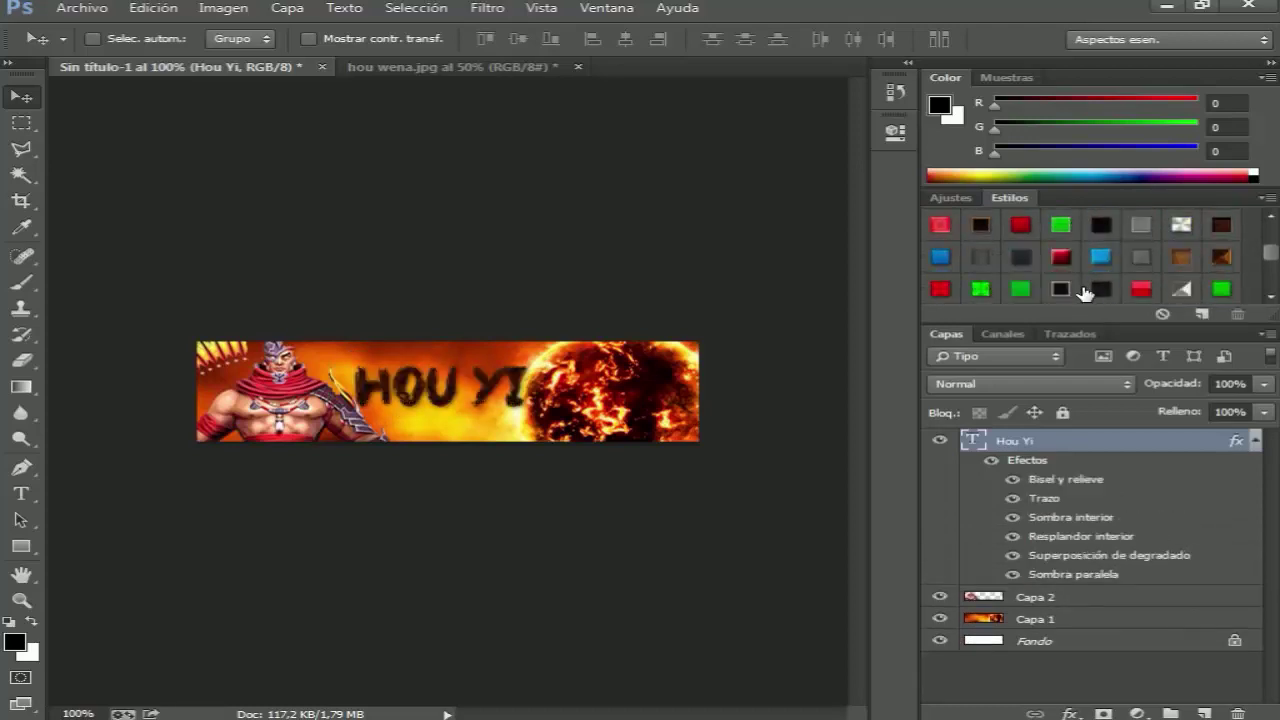
{"action": "scroll", "coordinate": [1090, 290], "scroll_direction": "down", "scroll_amount": 3}
{"action": "scroll", "coordinate": [1085, 292], "scroll_direction": "down", "scroll_amount": 3}
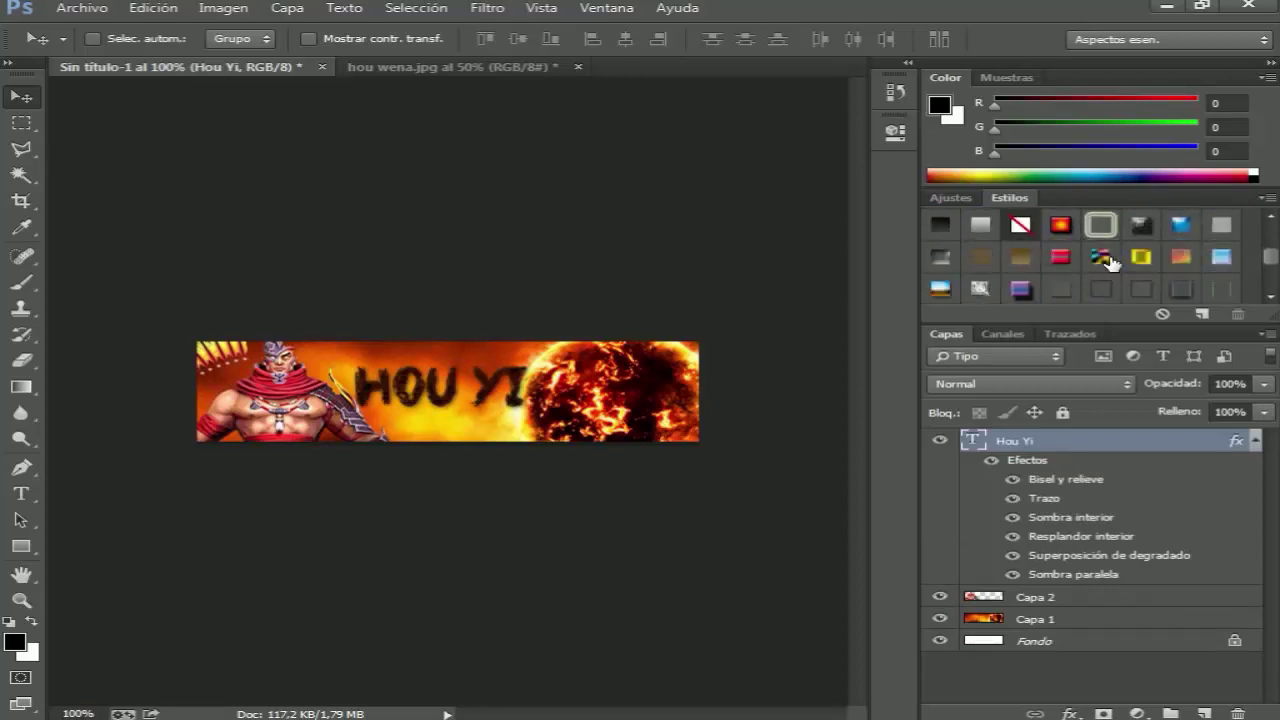
{"action": "scroll", "coordinate": [1014, 272], "scroll_direction": "down", "scroll_amount": 2}
{"action": "scroll", "coordinate": [1014, 272], "scroll_direction": "down", "scroll_amount": 2}
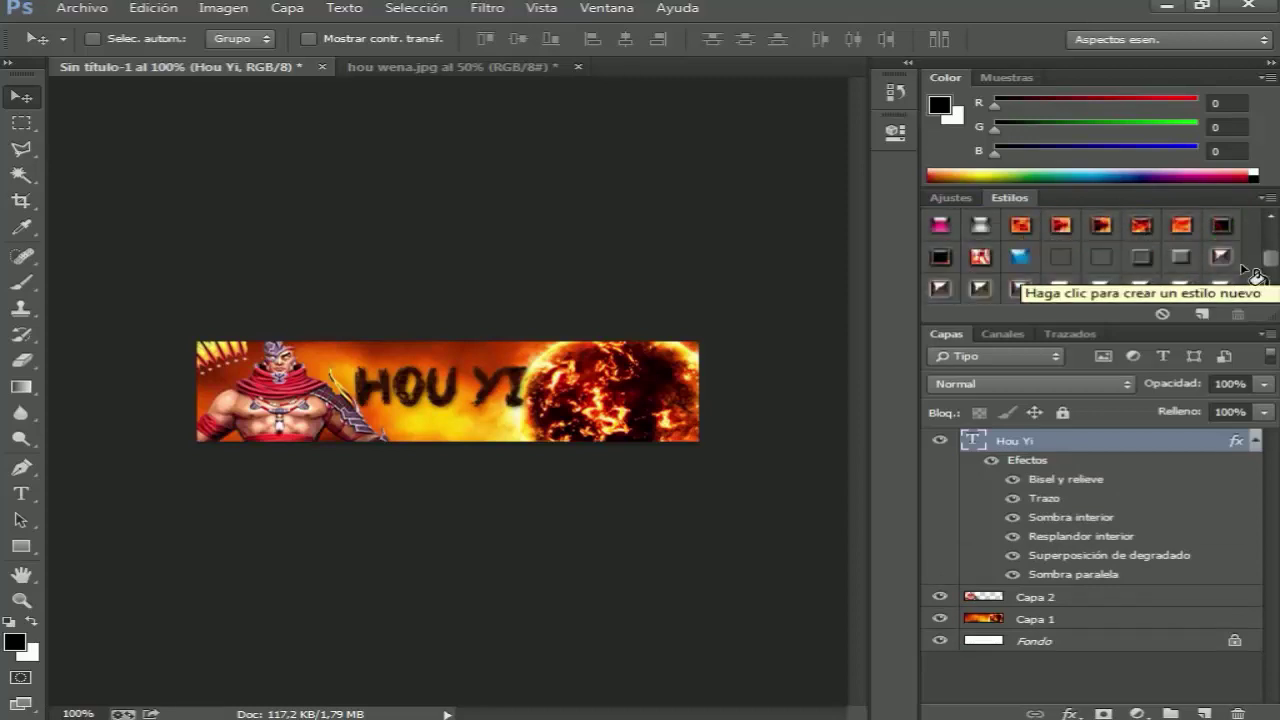
{"action": "scroll", "coordinate": [1178, 268], "scroll_direction": "down", "scroll_amount": 2}
{"action": "left_click", "coordinate": [1180, 272]}
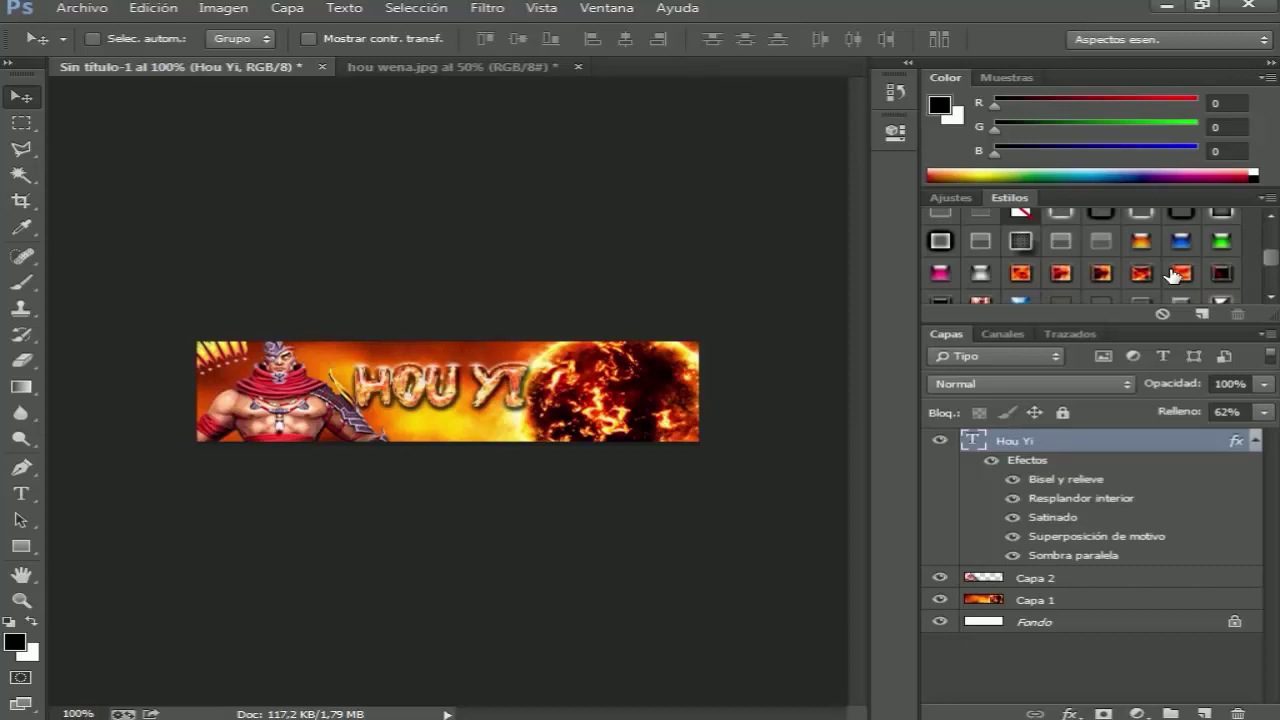
{"action": "left_click", "coordinate": [1192, 712]}
Select the whole banner with Magic Wand and turn it into a Border selection band
{"action": "left_click", "coordinate": [22, 176]}
{"action": "left_click", "coordinate": [436, 388]}
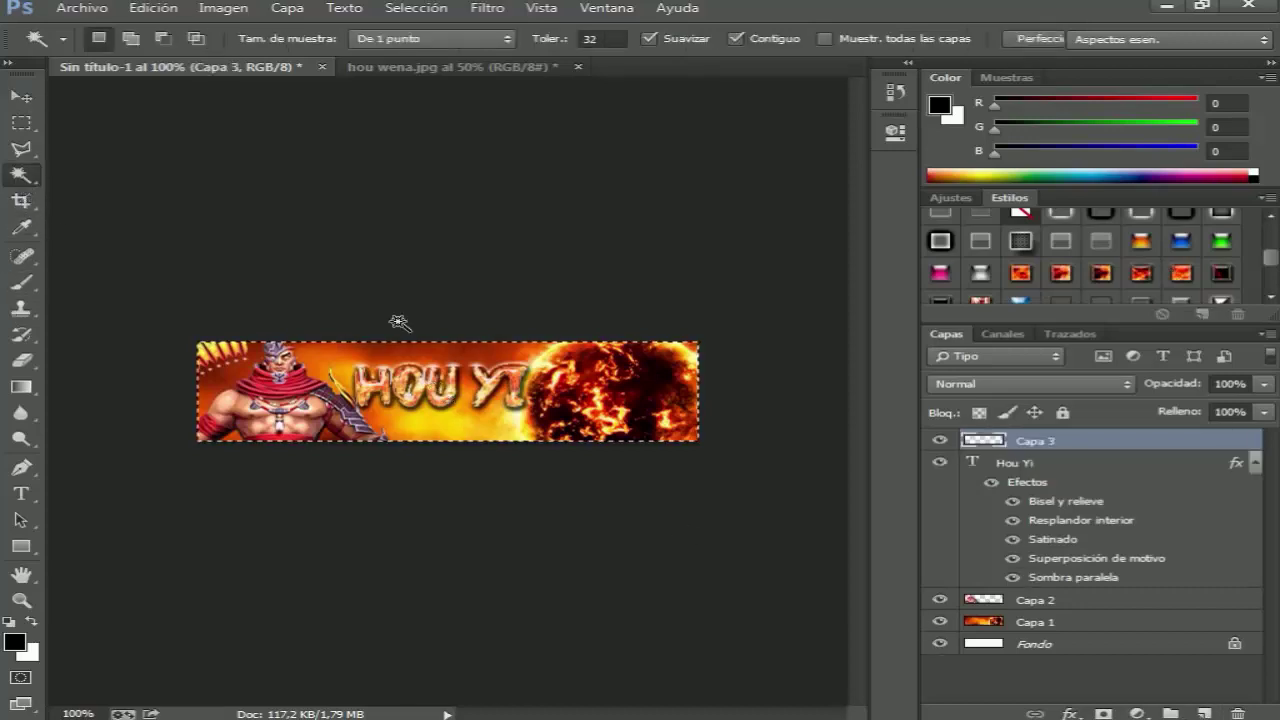
{"action": "left_click", "coordinate": [416, 8]}
{"action": "mouse_move", "coordinate": [530, 247]}
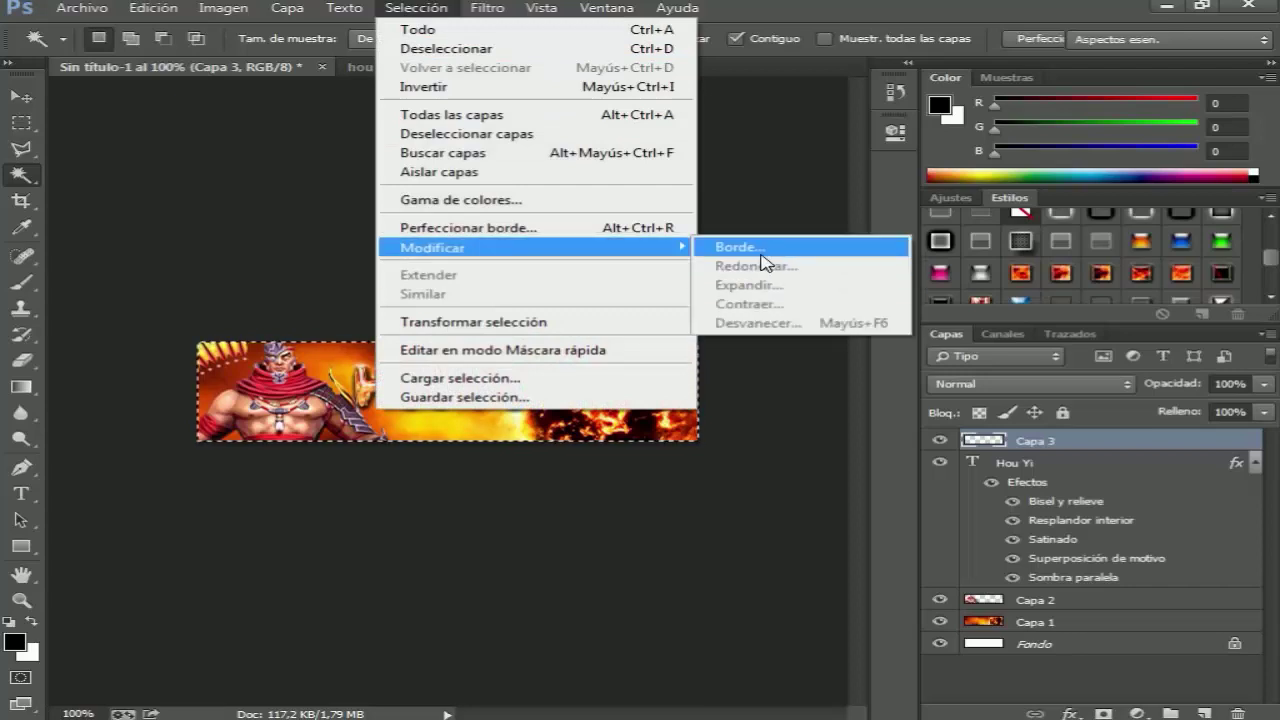
{"action": "left_click", "coordinate": [760, 256]}
{"action": "left_click", "coordinate": [737, 246]}
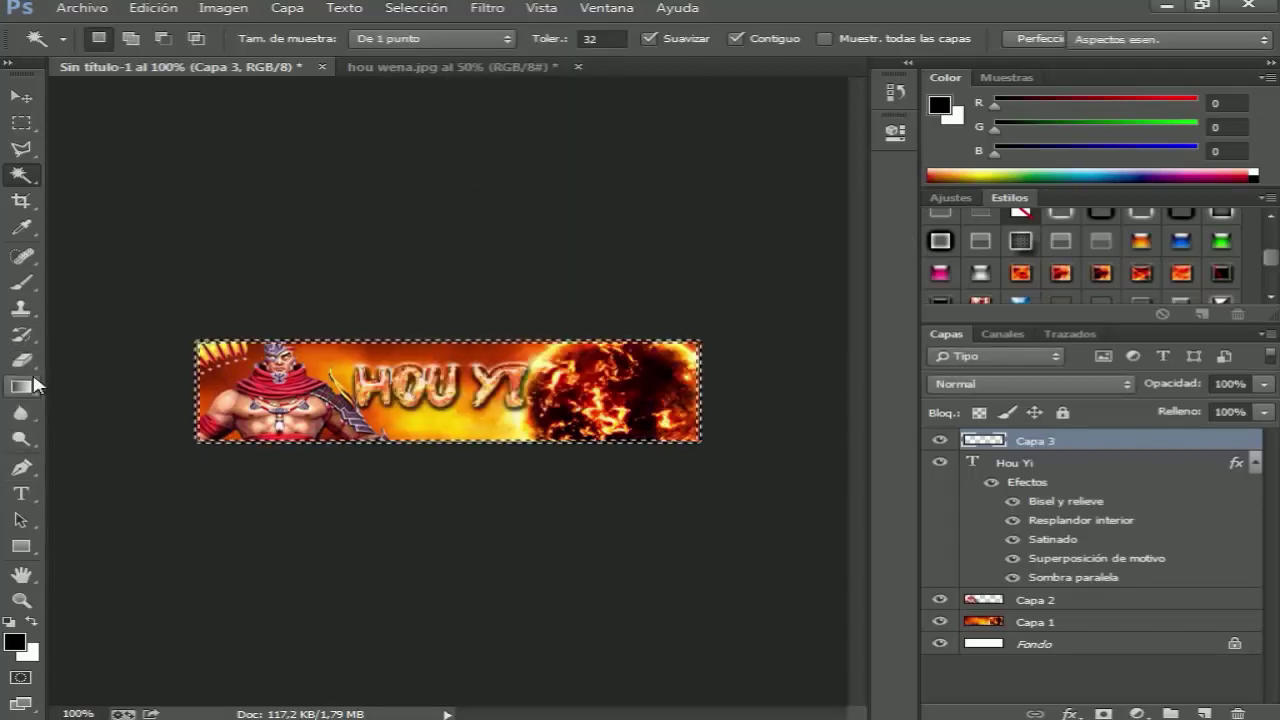
Fill the border band with black using Paint Bucket, then deselect to reveal the frame
{"action": "left_click", "coordinate": [21, 412]}
{"action": "left_click", "coordinate": [21, 438]}
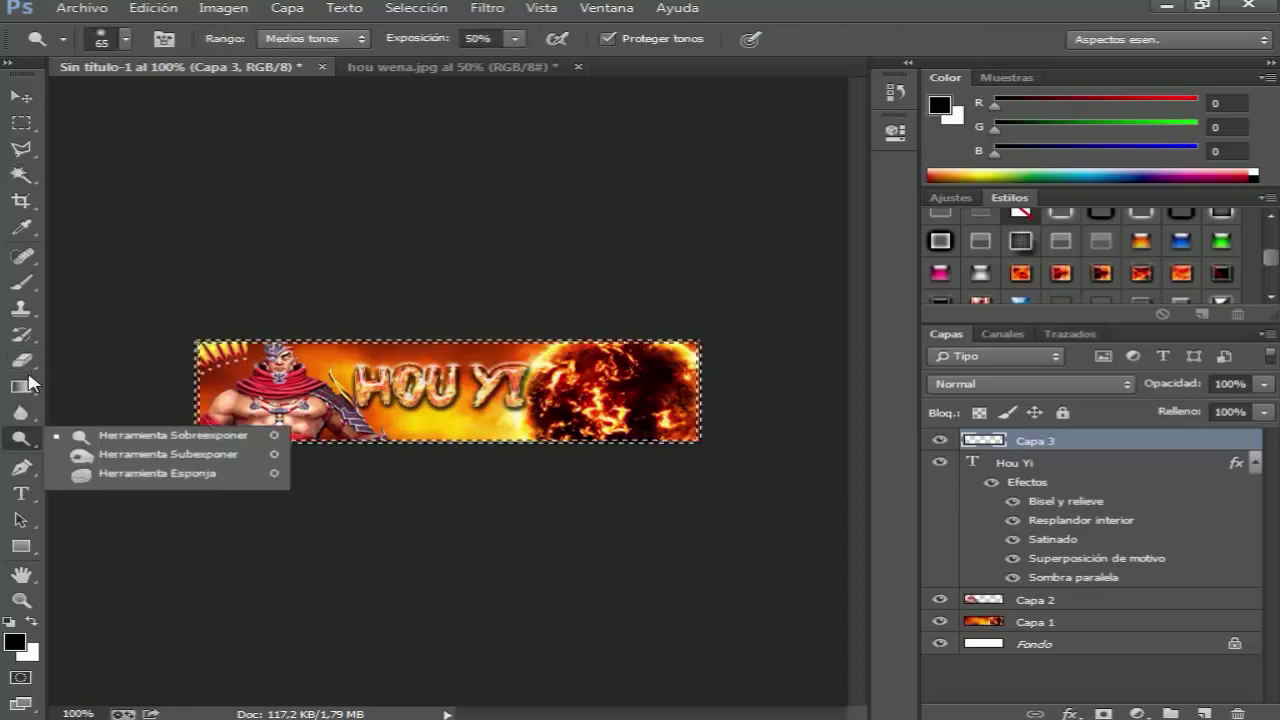
{"action": "left_click", "coordinate": [21, 334]}
{"action": "left_click", "coordinate": [21, 256]}
{"action": "left_click", "coordinate": [21, 228]}
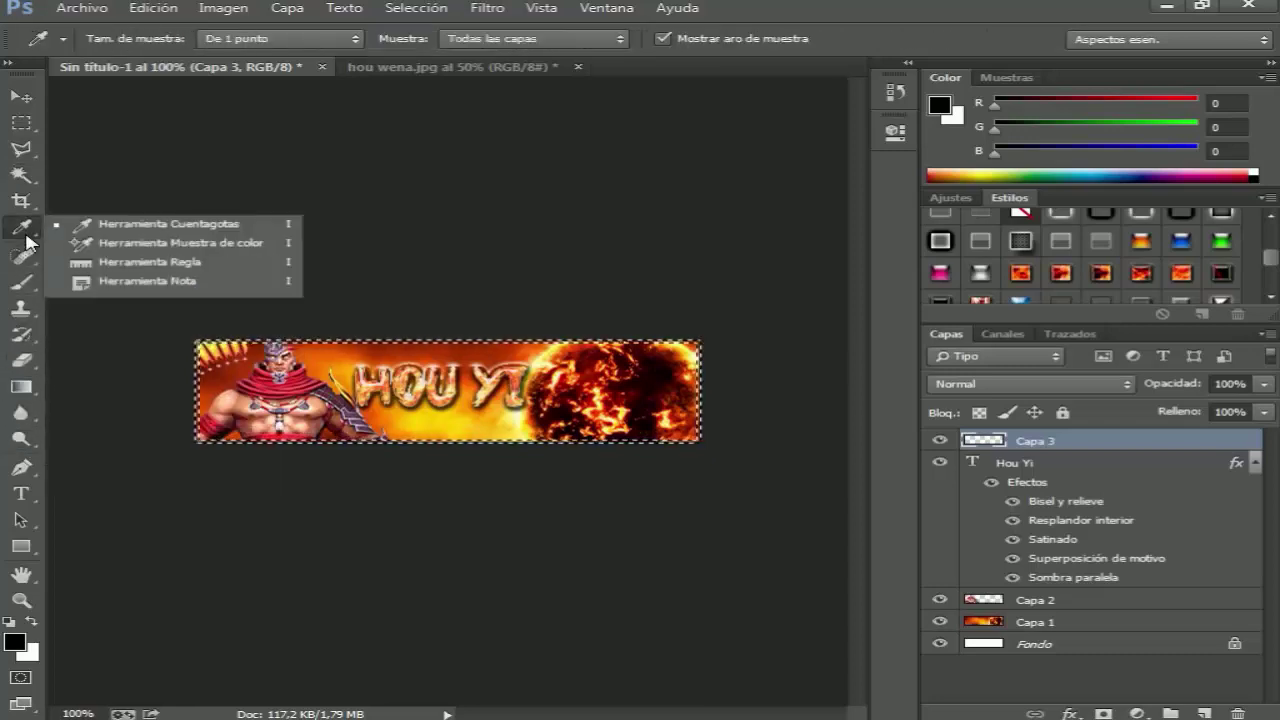
{"action": "left_click", "coordinate": [22, 386]}
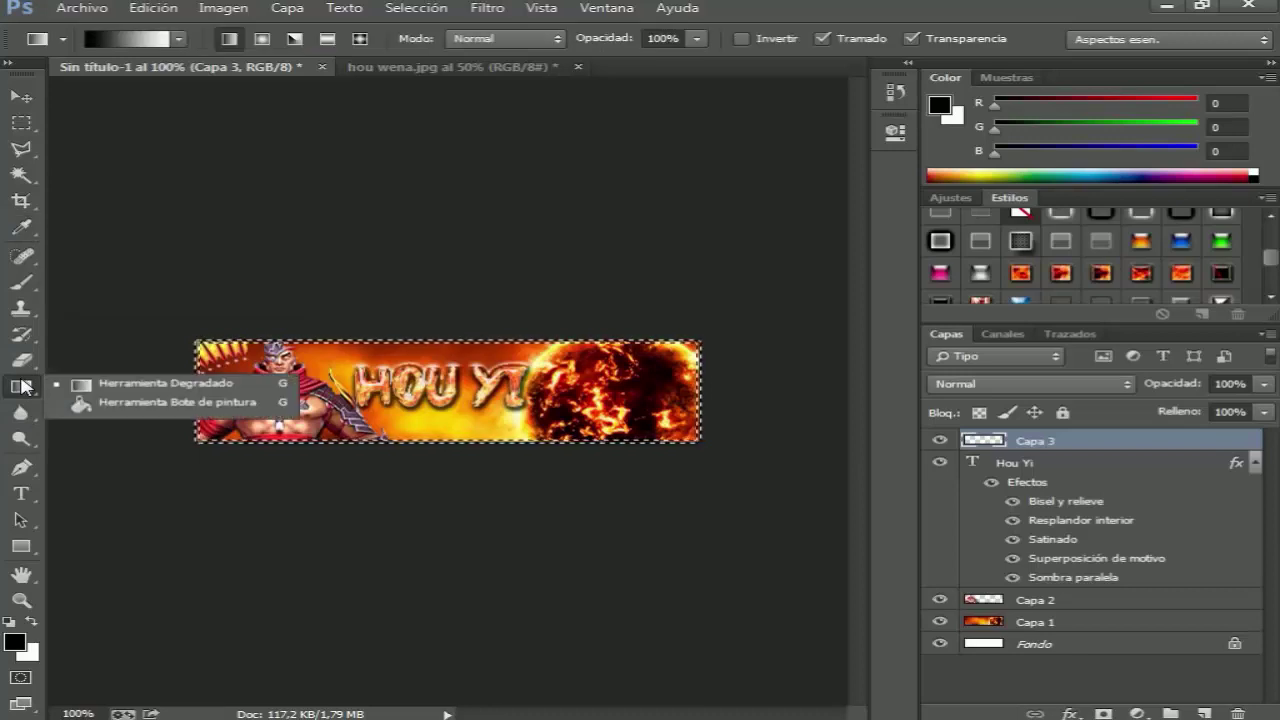
{"action": "left_click", "coordinate": [100, 402]}
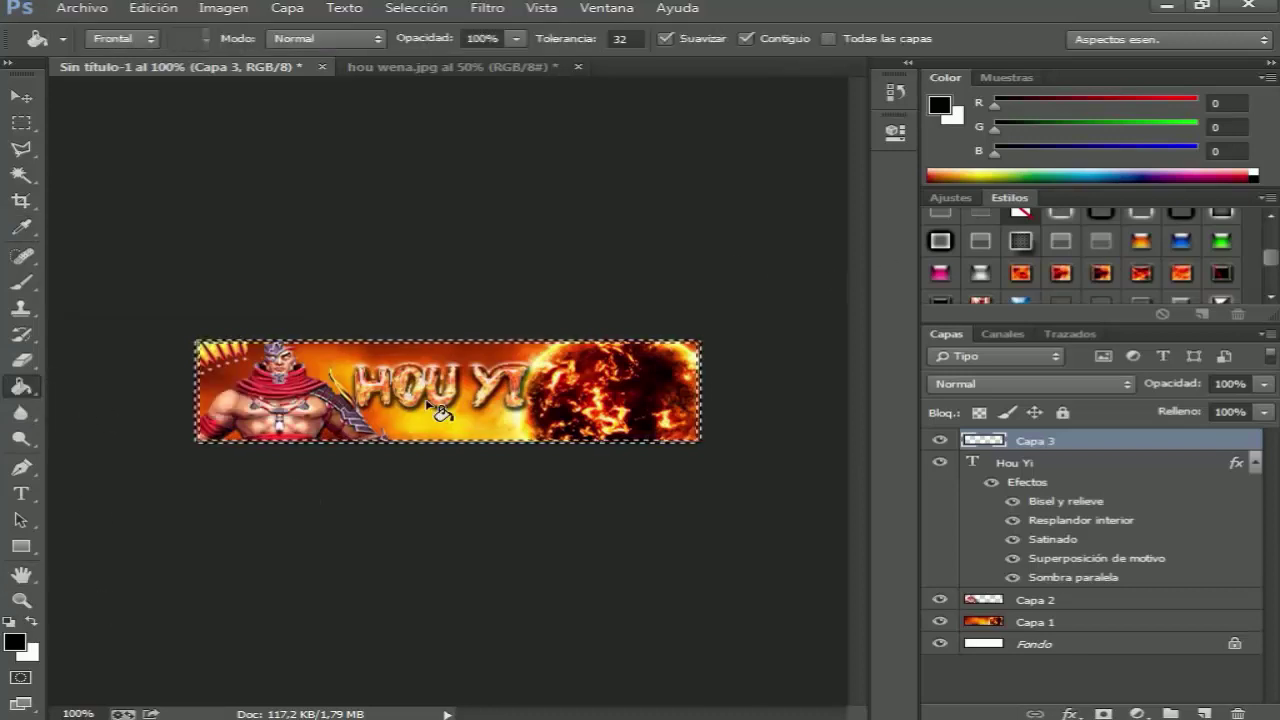
{"action": "left_click", "coordinate": [21, 174]}
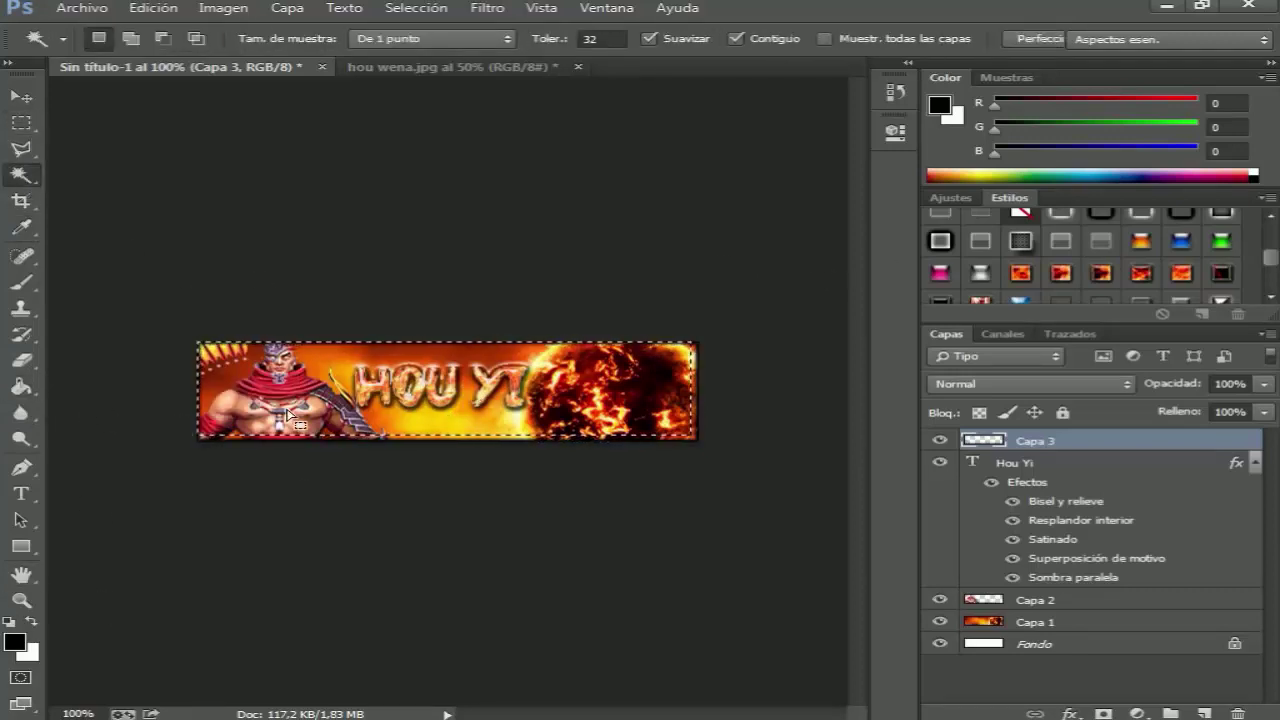
{"action": "key", "text": "ctrl+d"}
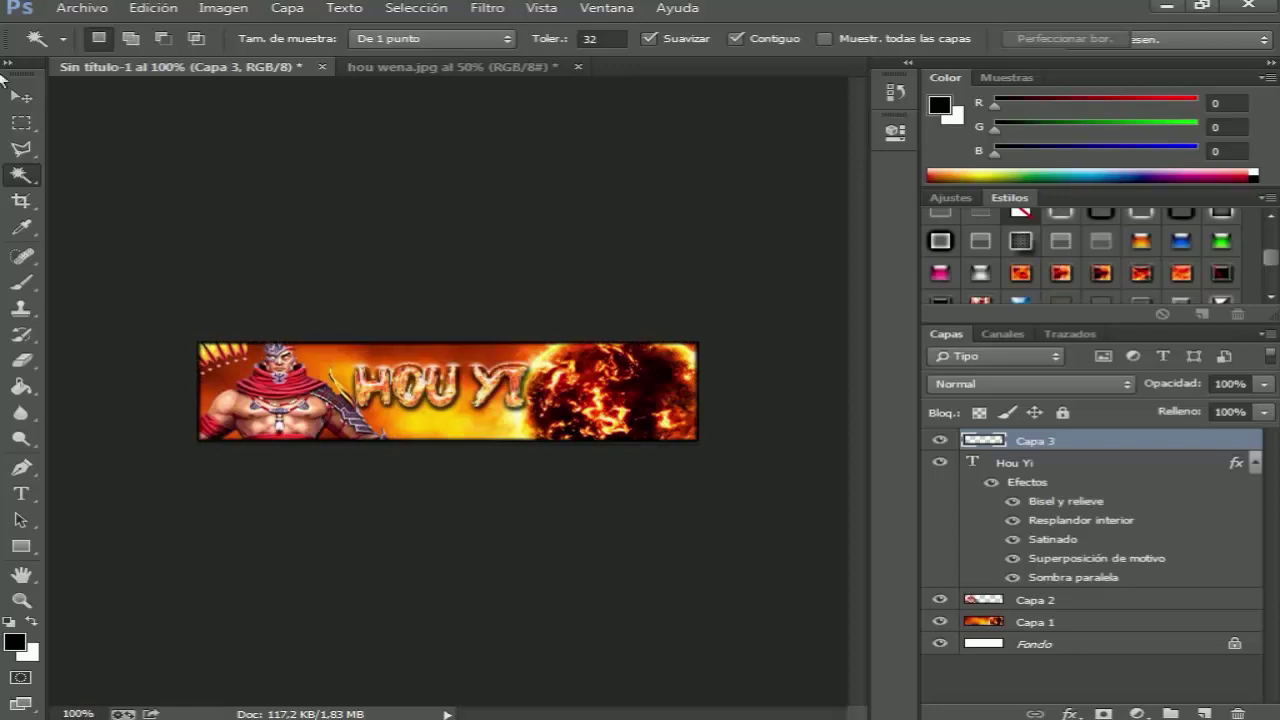
{"action": "left_click", "coordinate": [80, 9]}
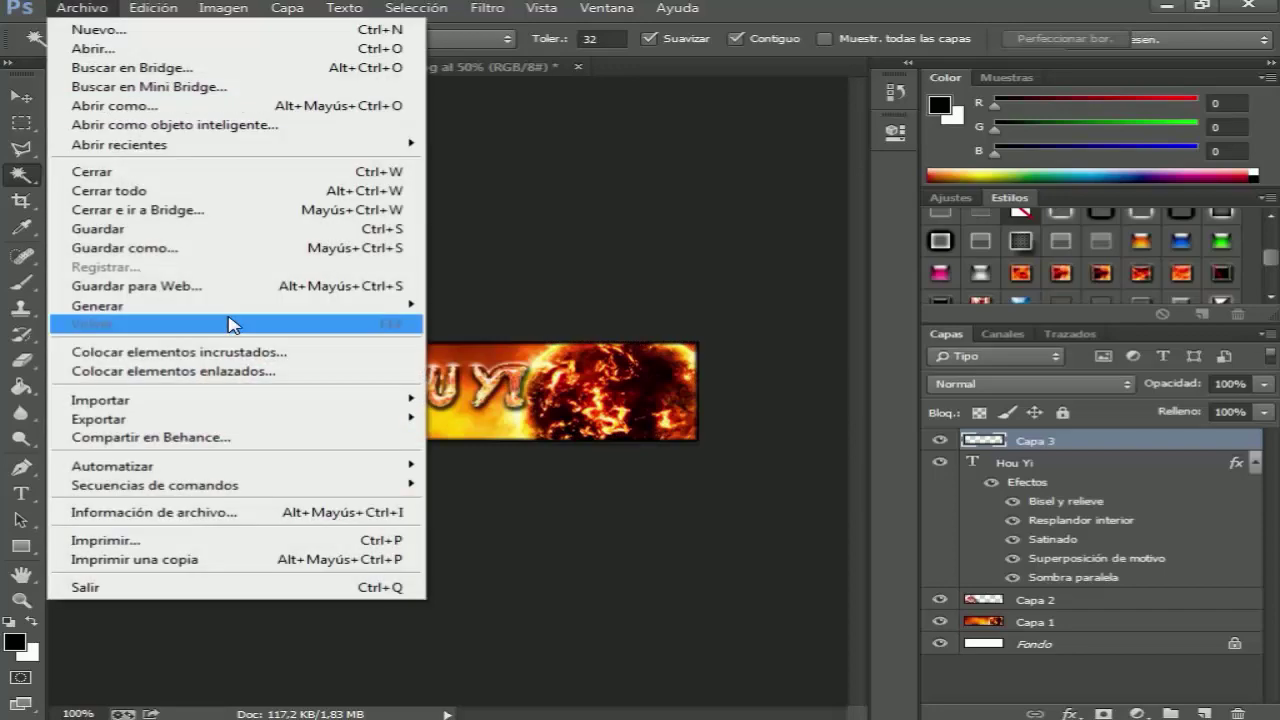
{"action": "left_click", "coordinate": [200, 266]}
{"action": "left_click", "coordinate": [690, 568]}
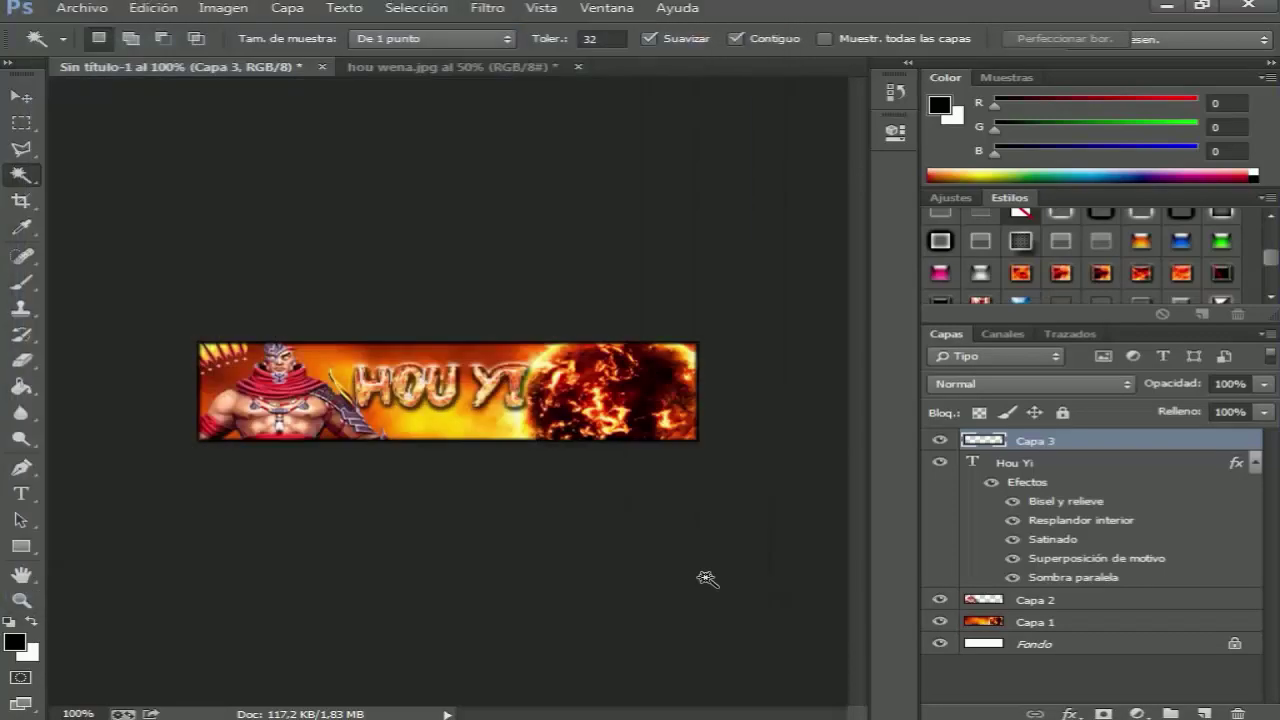